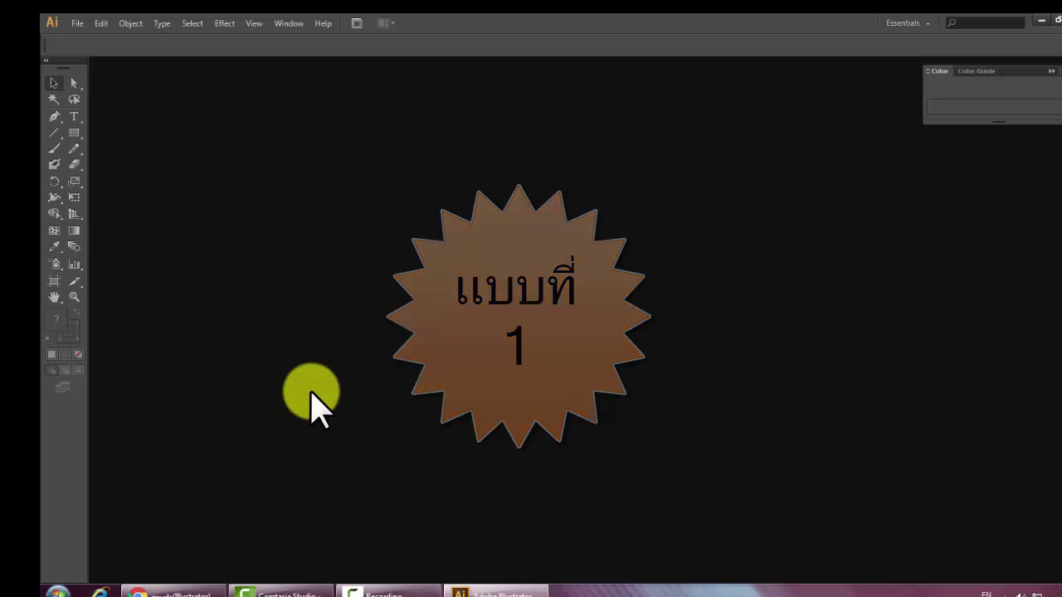
key("ctrl+n")
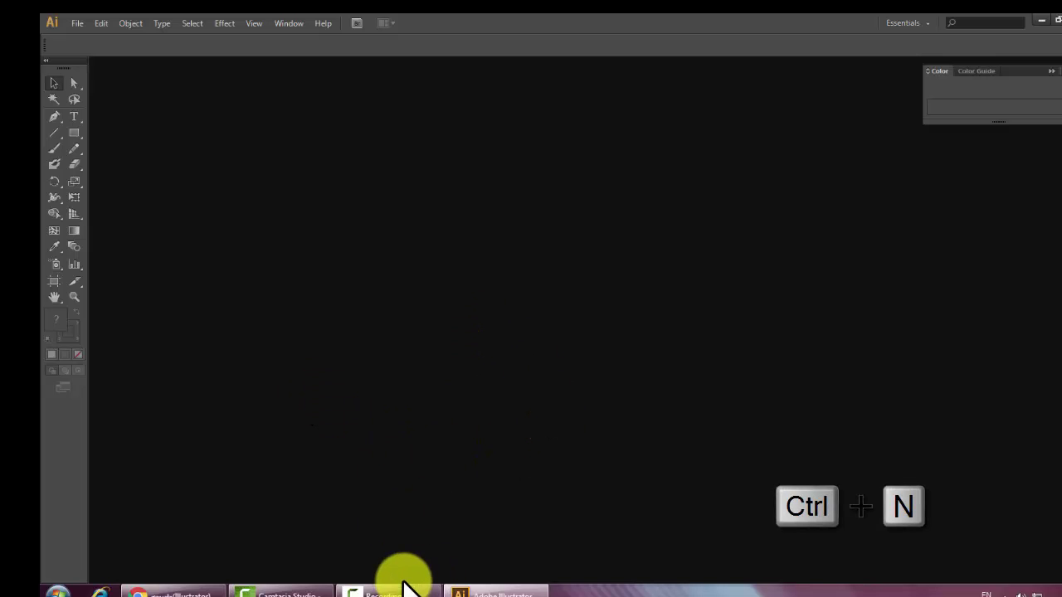
left_click(292, 593)
left_click(293, 592)
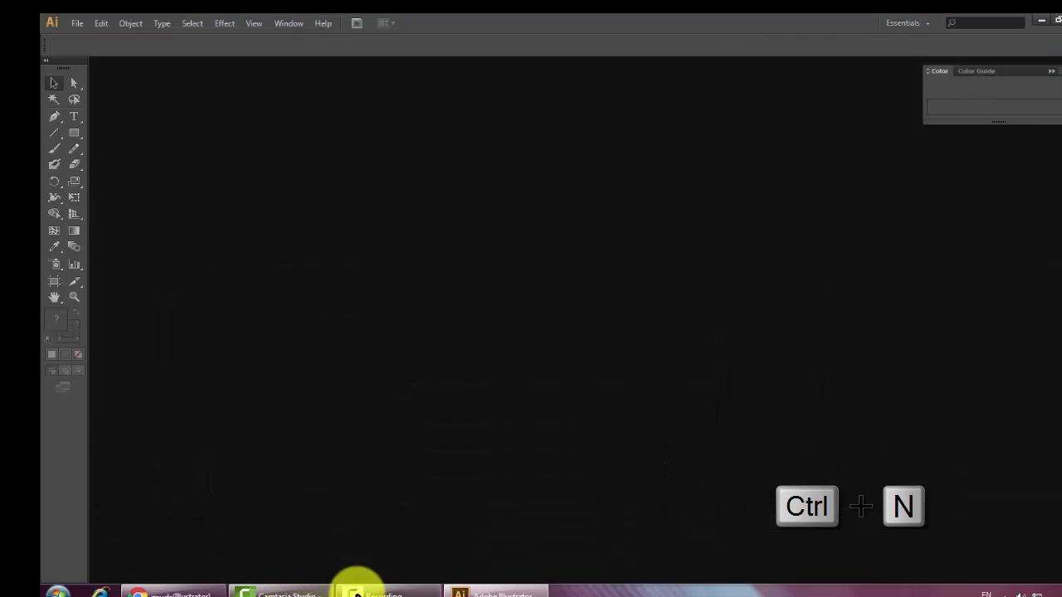
left_click(355, 592)
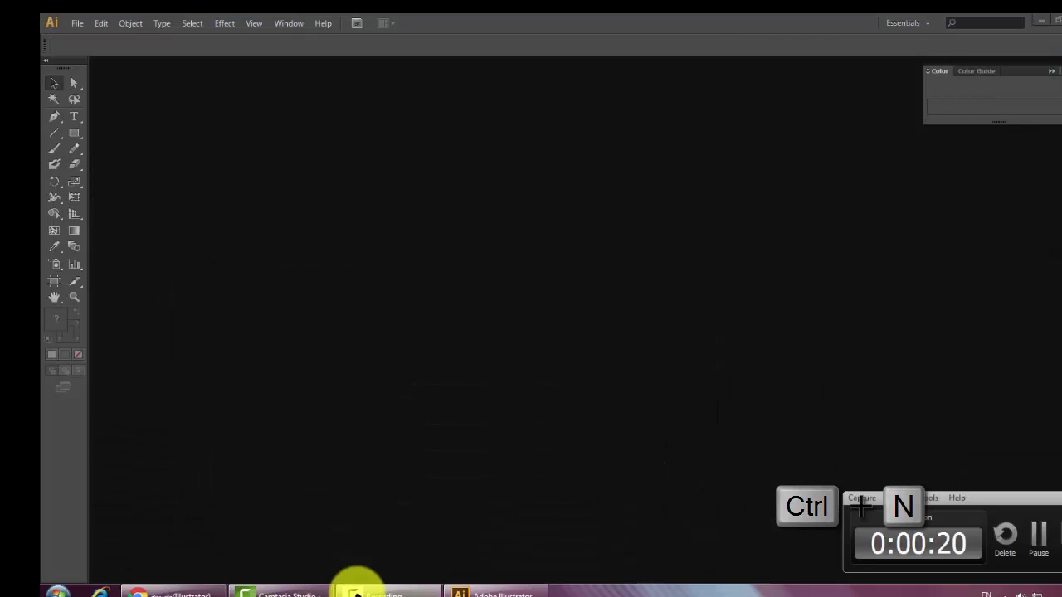
Create a new document with the A4 page size in portrait orientation
left_click(76, 25)
left_click(103, 39)
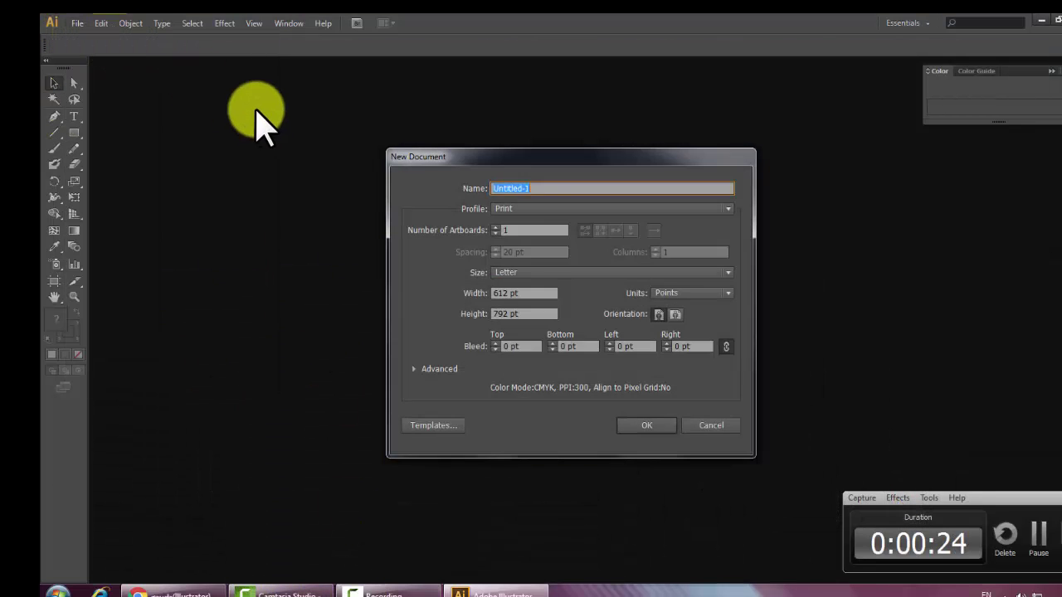
left_click(556, 275)
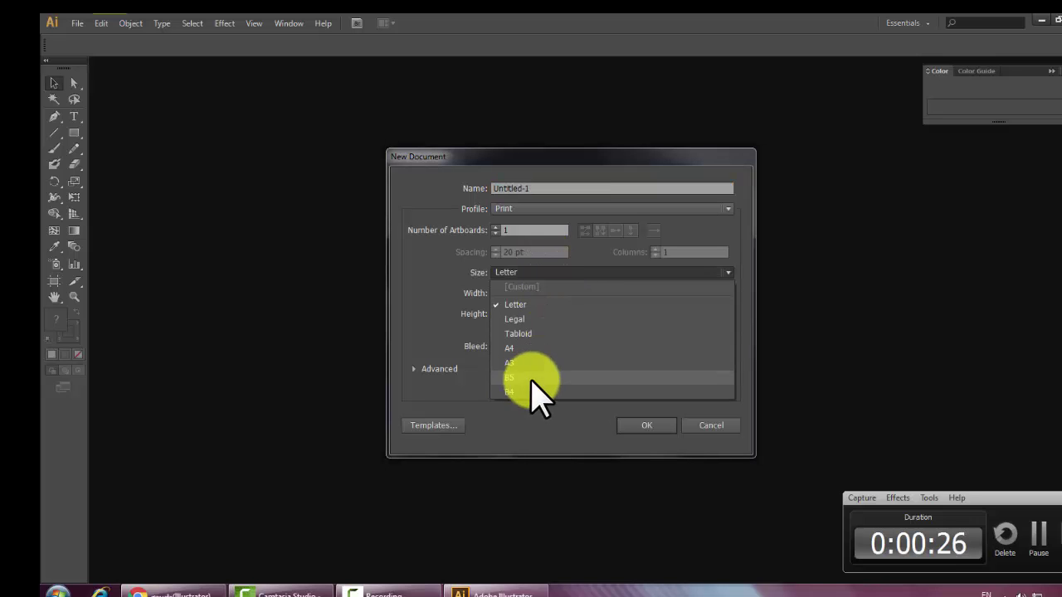
left_click(526, 348)
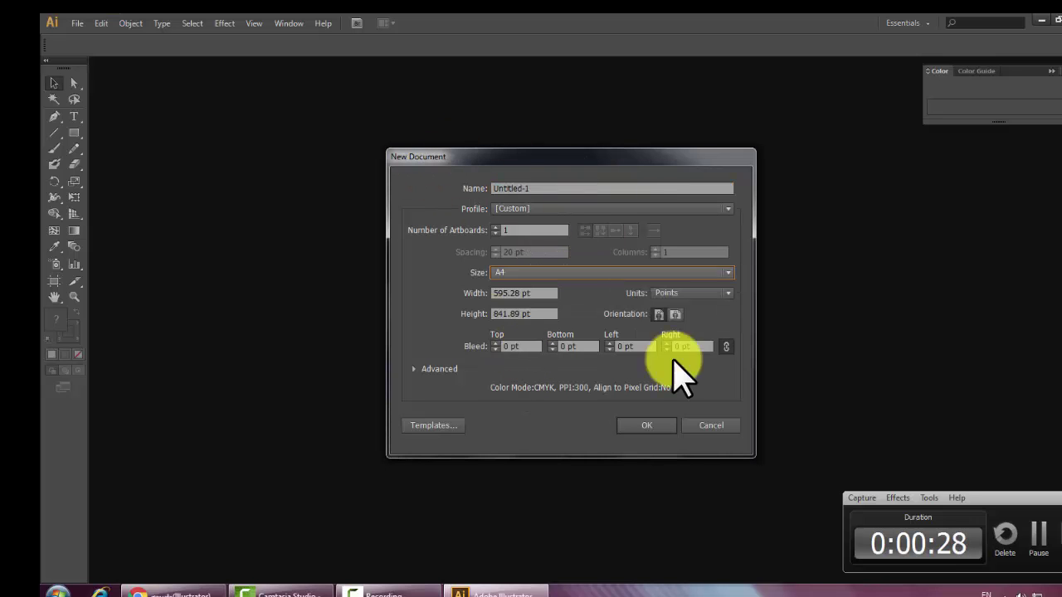
left_click(646, 426)
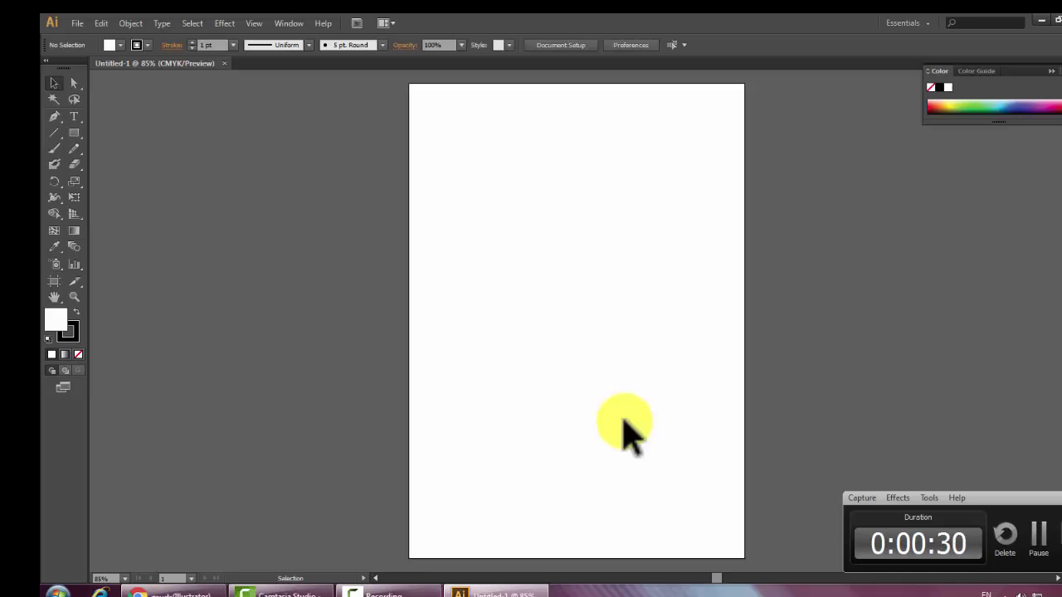
Add the point text HELLO to the artboard with the Type tool
scroll(643, 324, "up", 3)
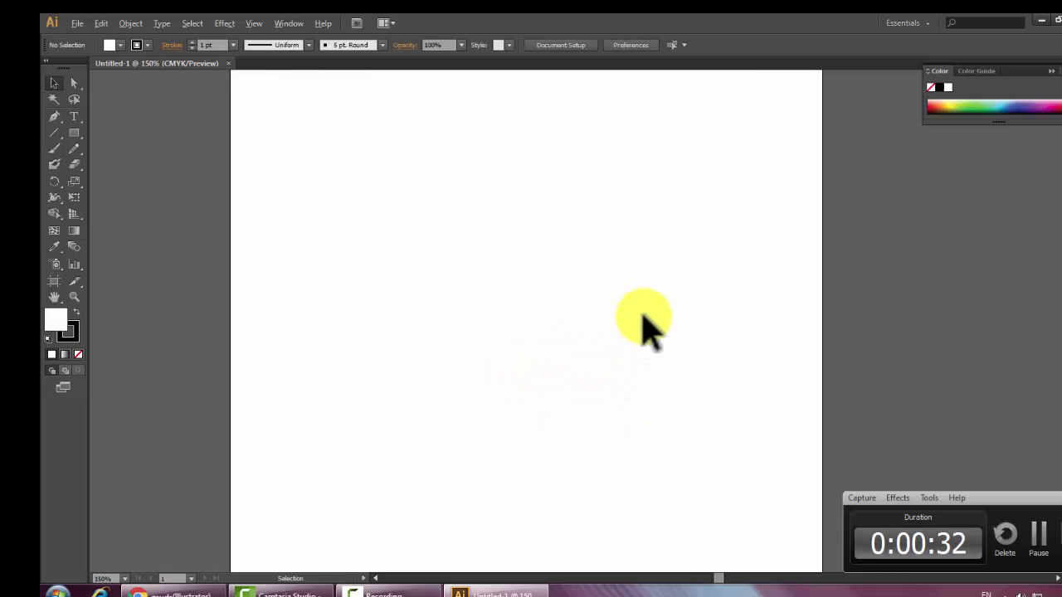
left_click(73, 116)
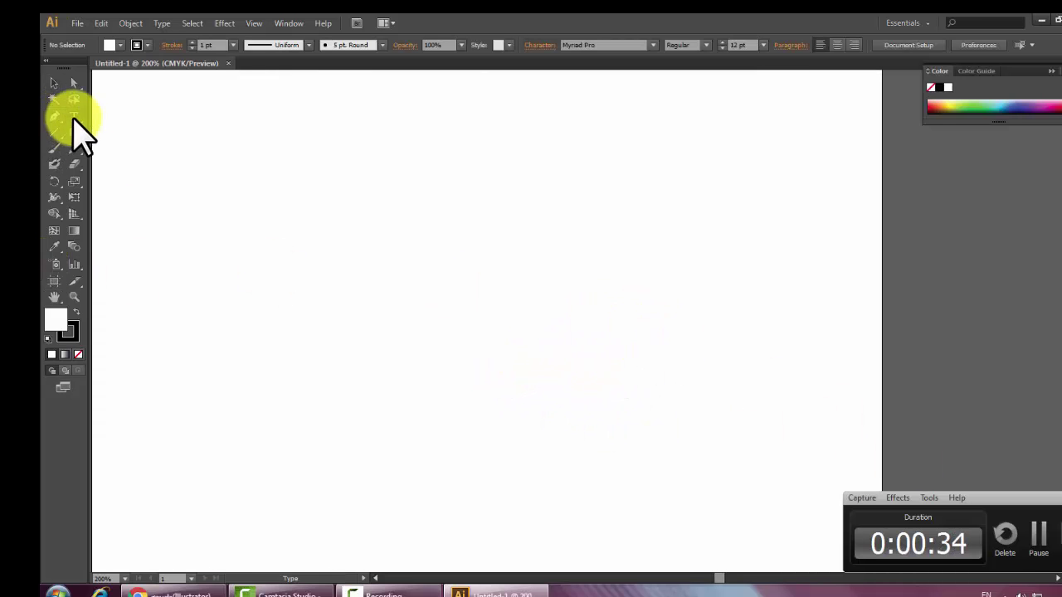
left_click(414, 263)
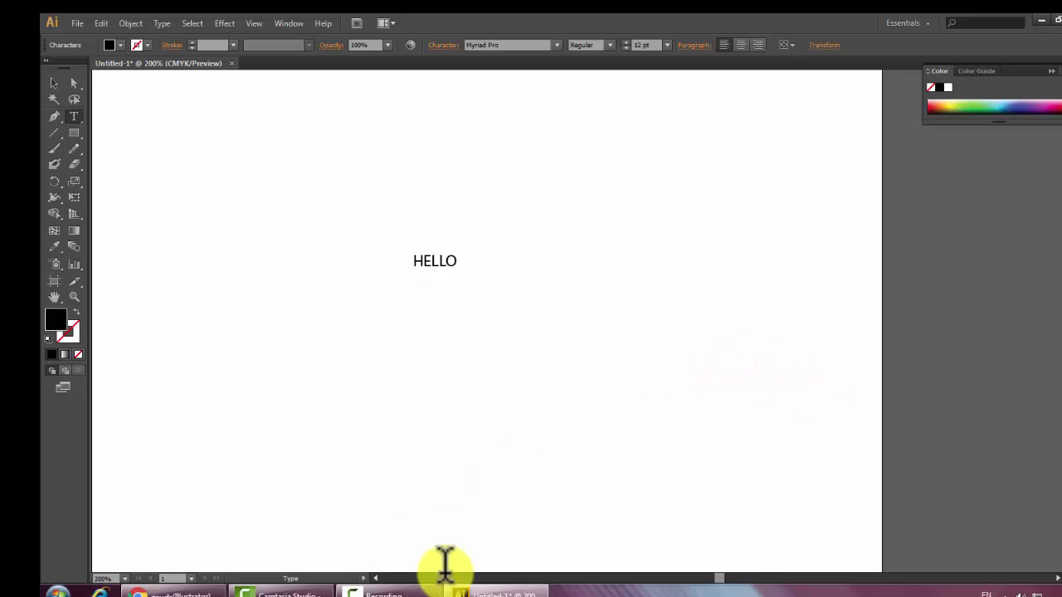
left_click(357, 594)
left_click(357, 594)
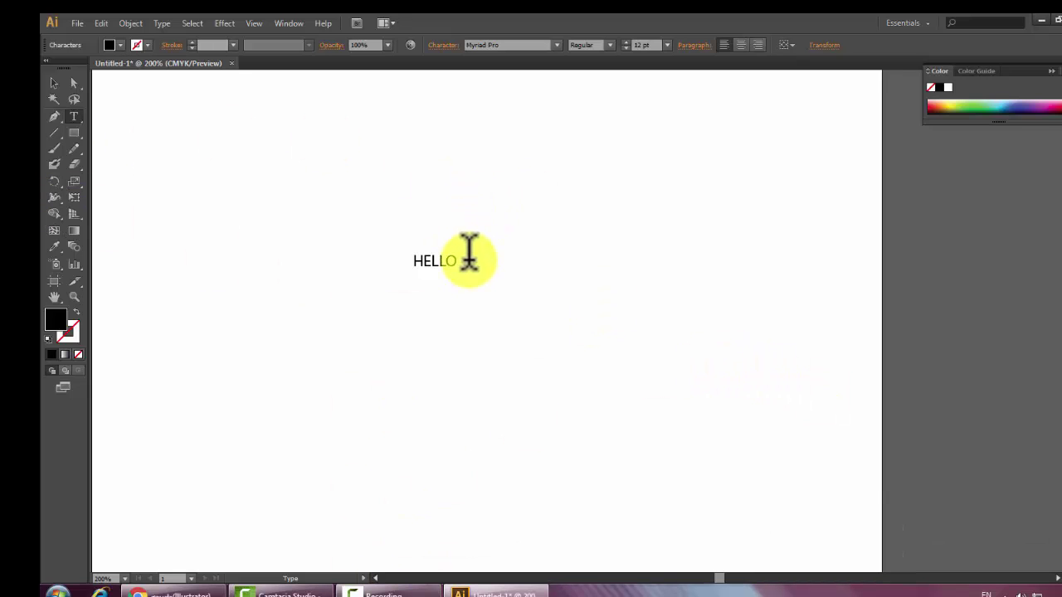
Set the font size of the whole HELLO text to 72 pt
left_click(667, 45)
left_click(682, 282)
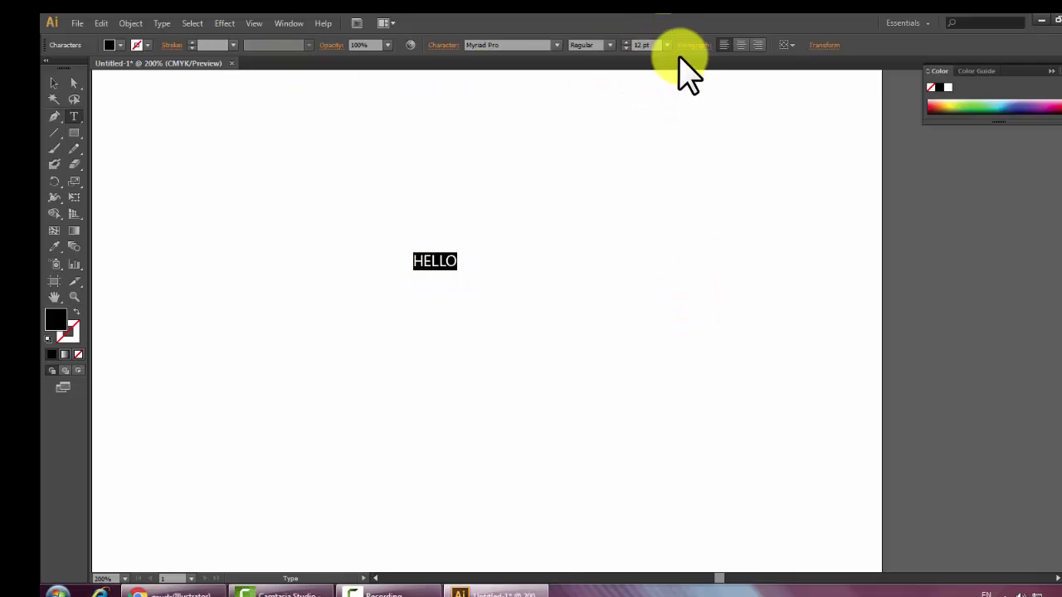
left_click(667, 45)
left_click(677, 282)
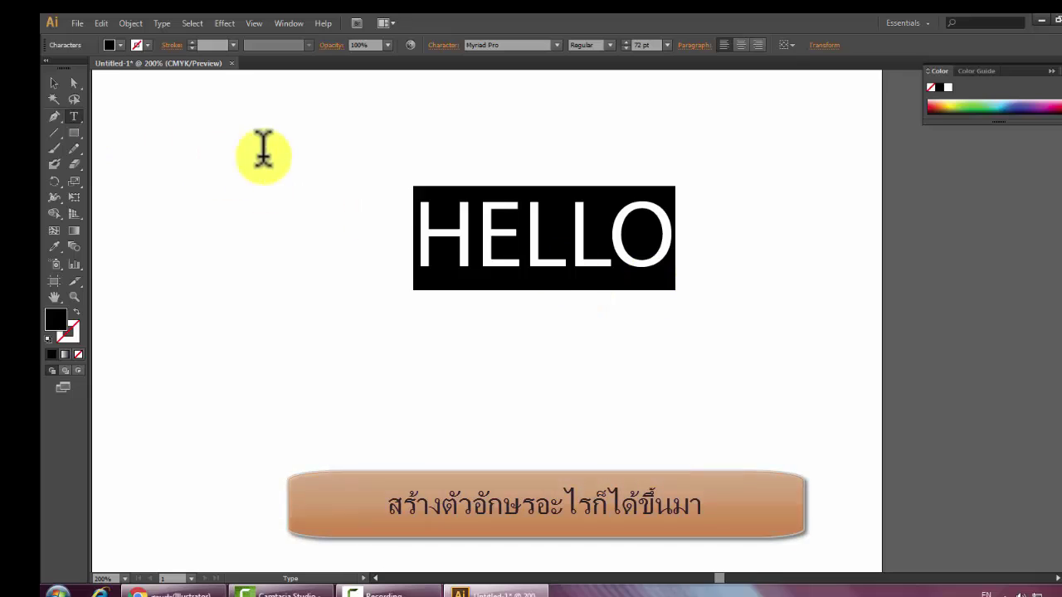
Change the font of the HELLO text to Nyala and deselect it
left_click(54, 83)
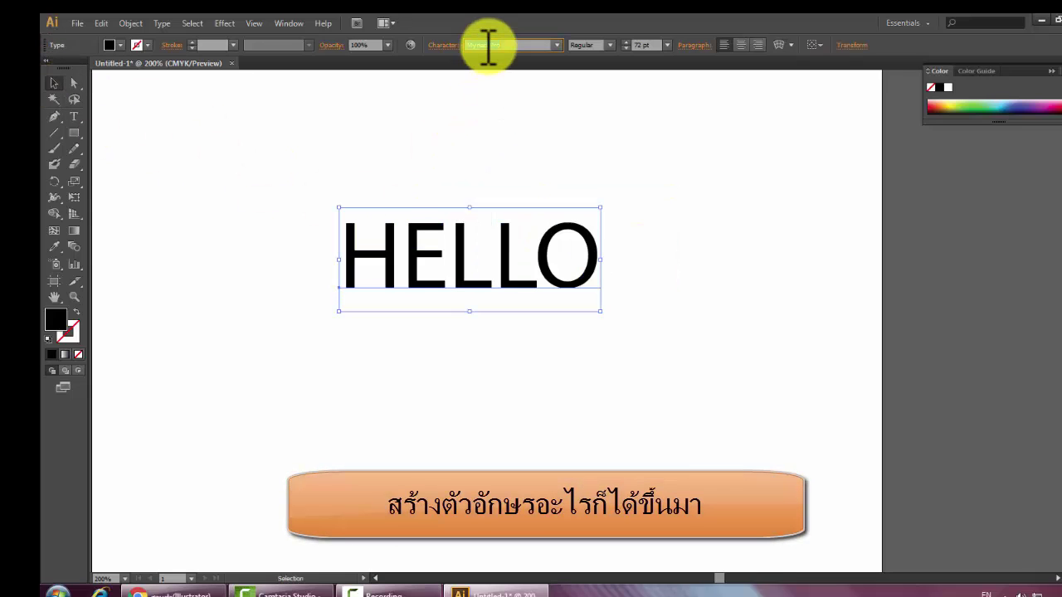
scroll(489, 46, "down", 3)
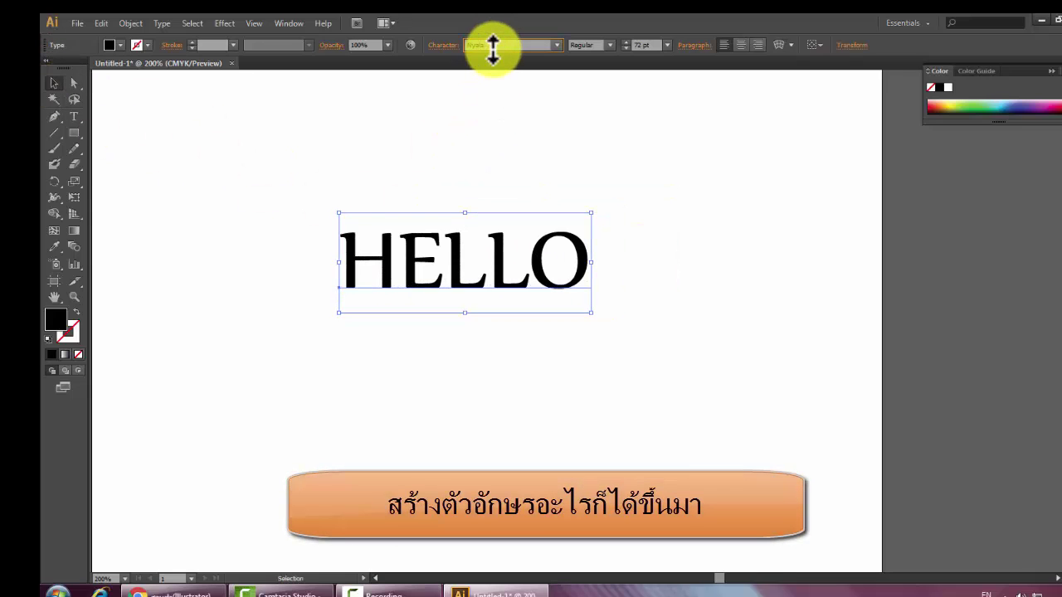
scroll(465, 113, "down", 3)
scroll(498, 80, "up", 3)
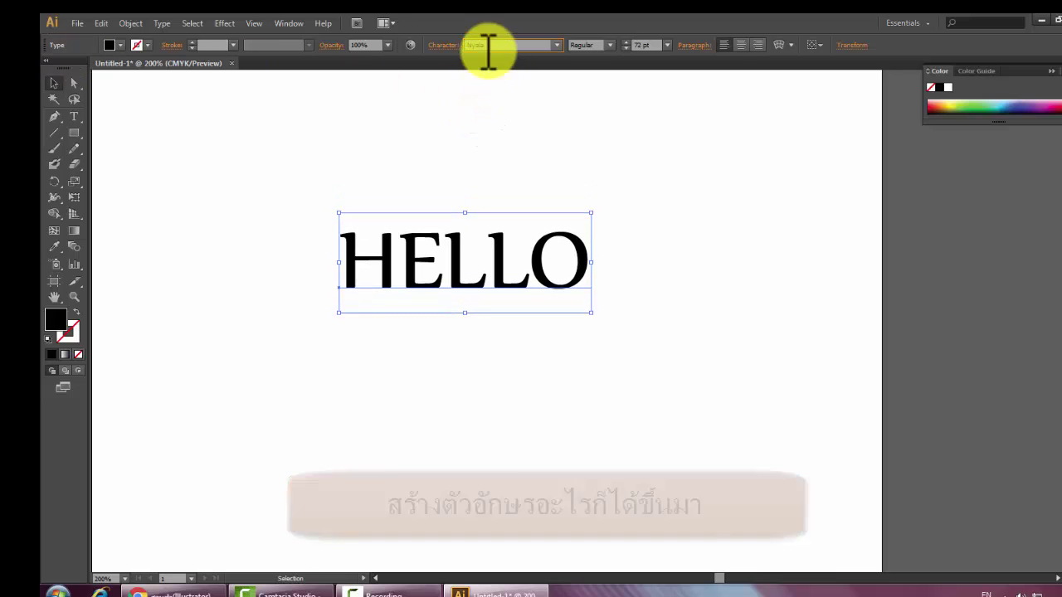
left_click(509, 176)
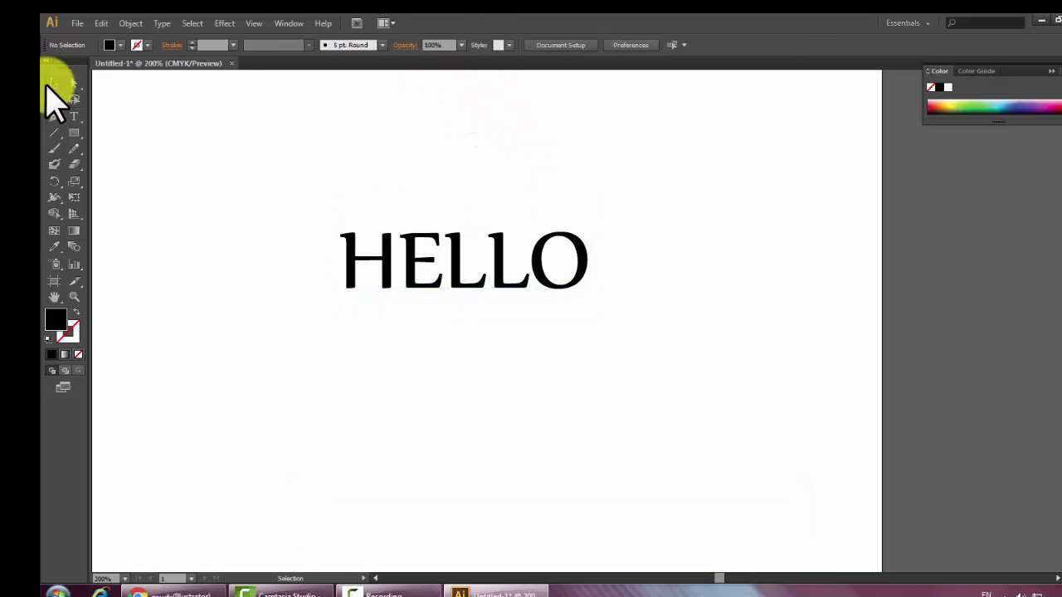
Fill the HELLO text with a bright orange colour and deselect it
left_click(501, 264)
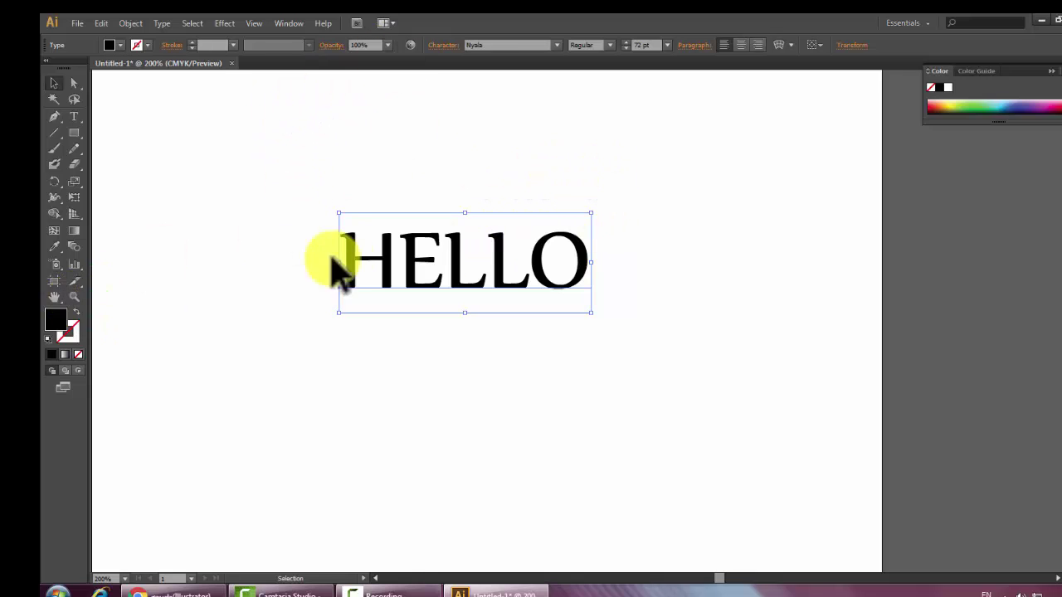
double_click(52, 322)
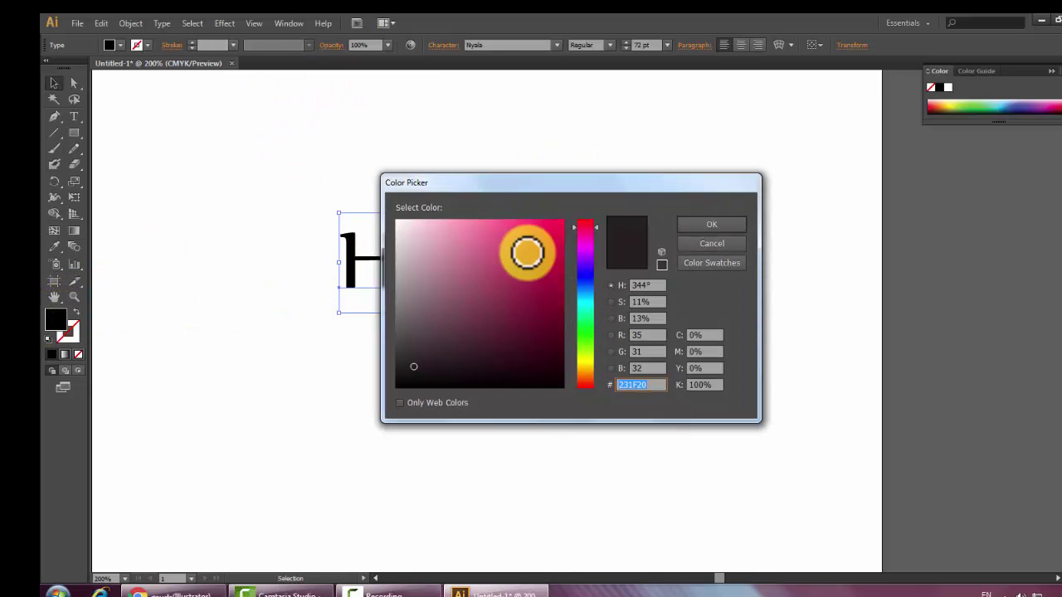
left_click(583, 375)
left_click_drag(583, 375, 584, 379)
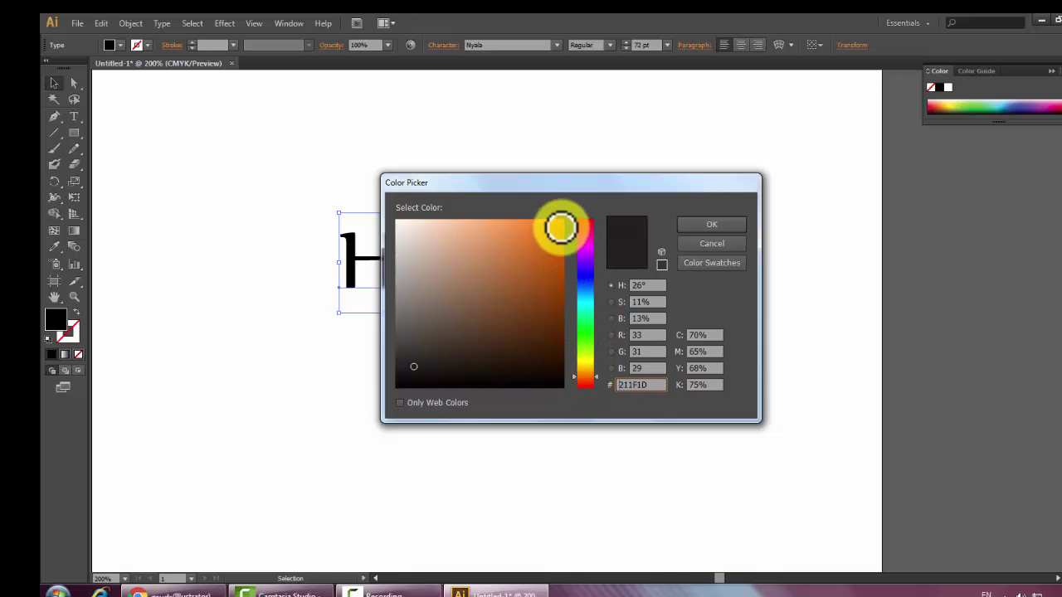
left_click(713, 225)
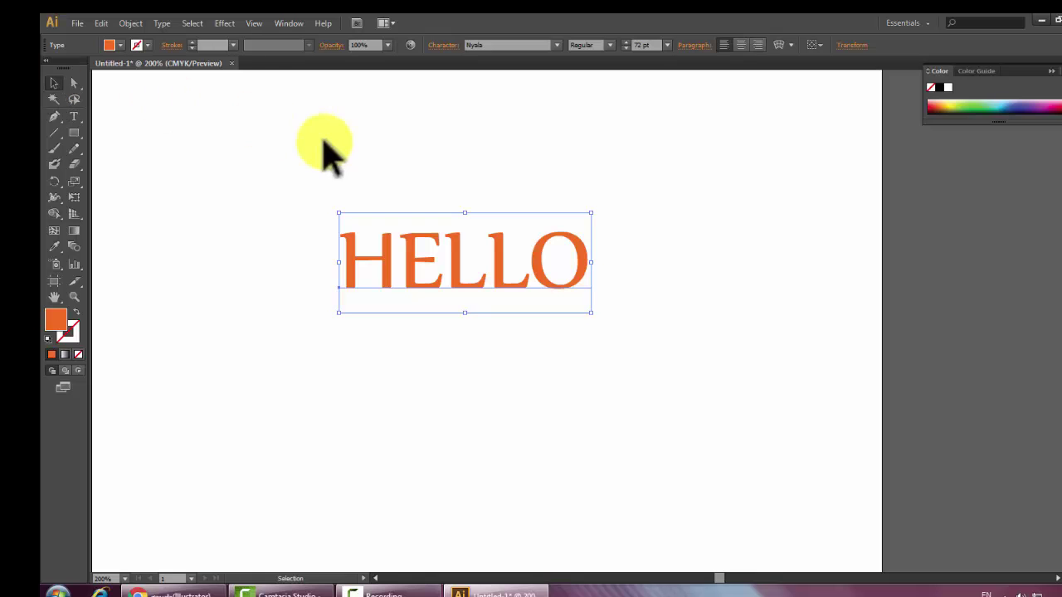
left_click(325, 155)
left_click(486, 249)
left_click(546, 184)
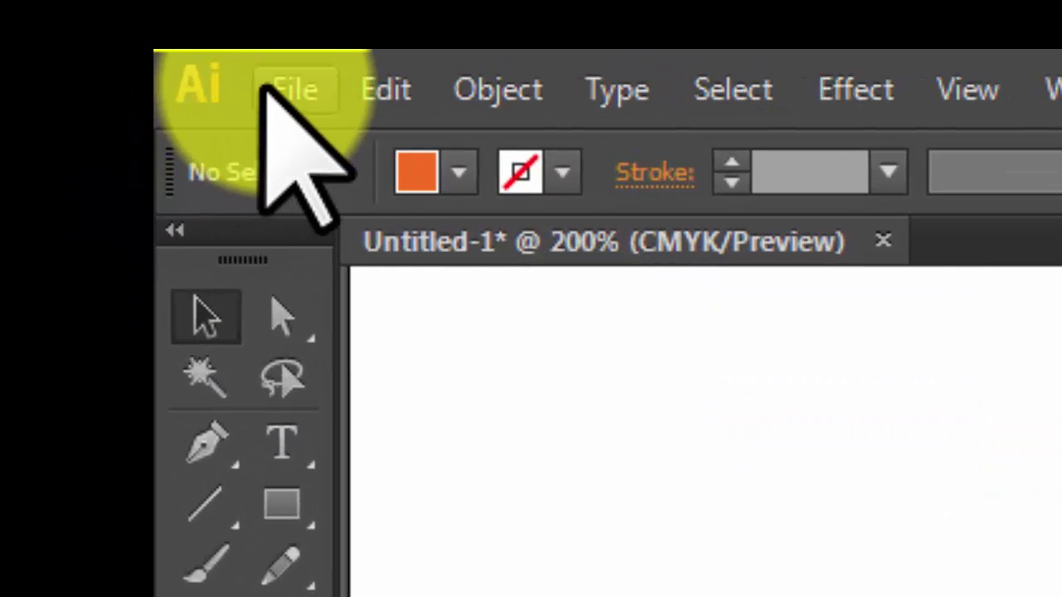
left_click(291, 89)
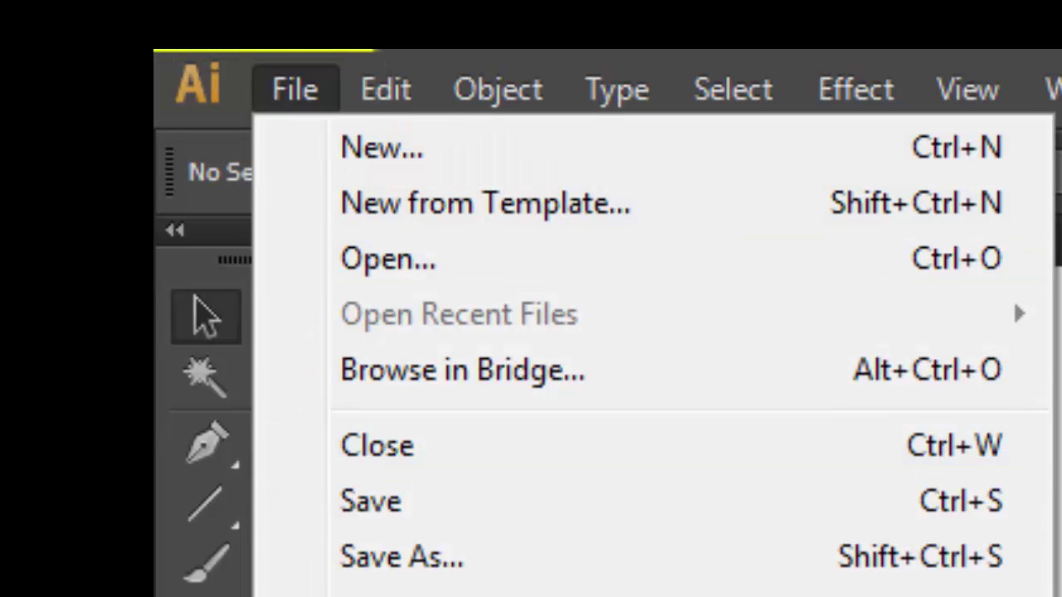
key("Escape")
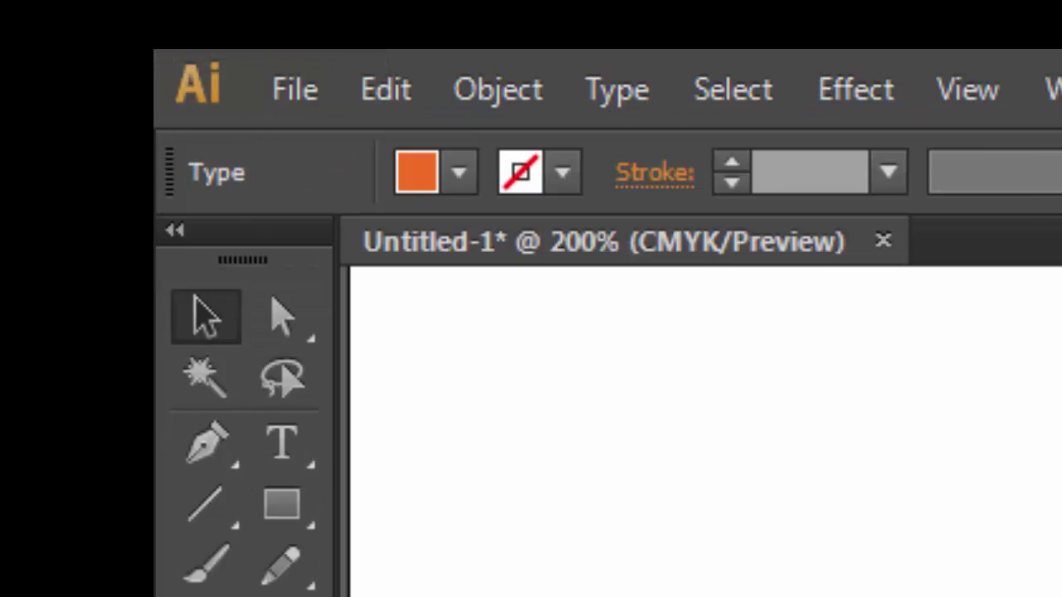
Apply a 3D Extrude & Bevel effect to the HELLO text with preview on and a custom rotation of about -6°, 9° and 3°
left_click(850, 88)
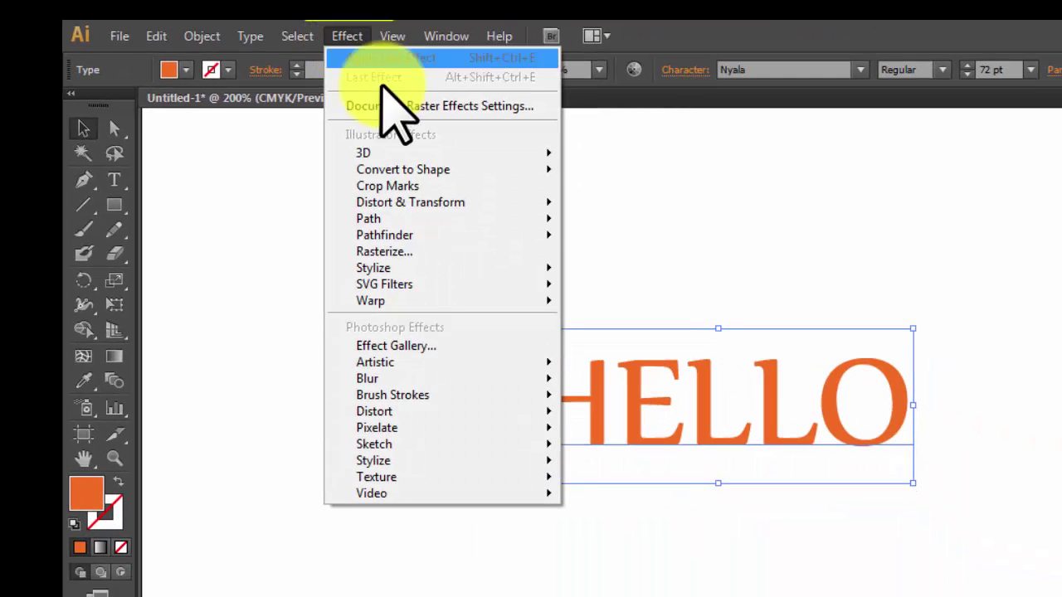
mouse_move(498, 154)
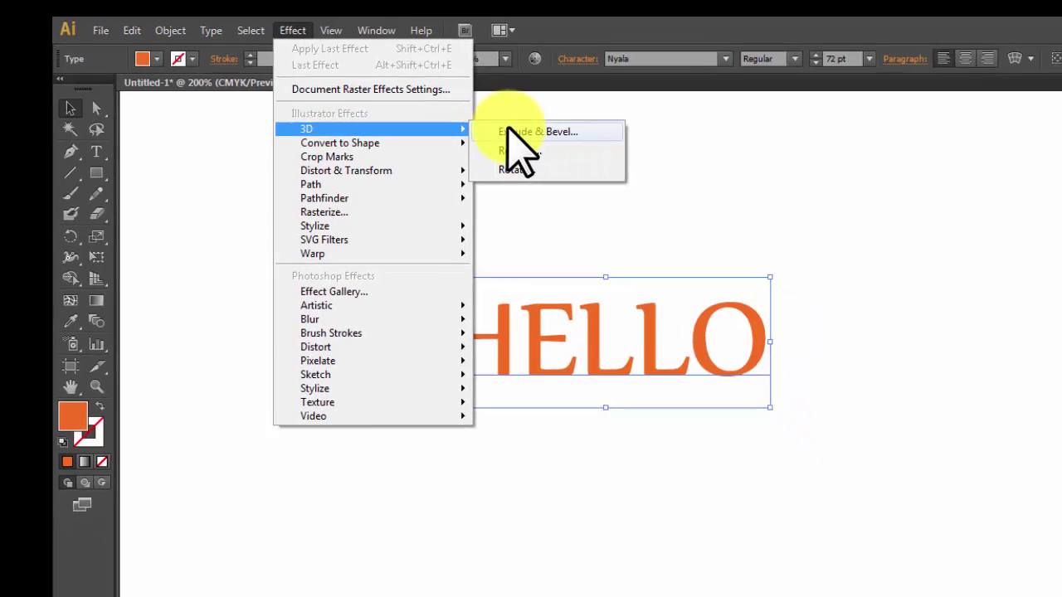
left_click(600, 156)
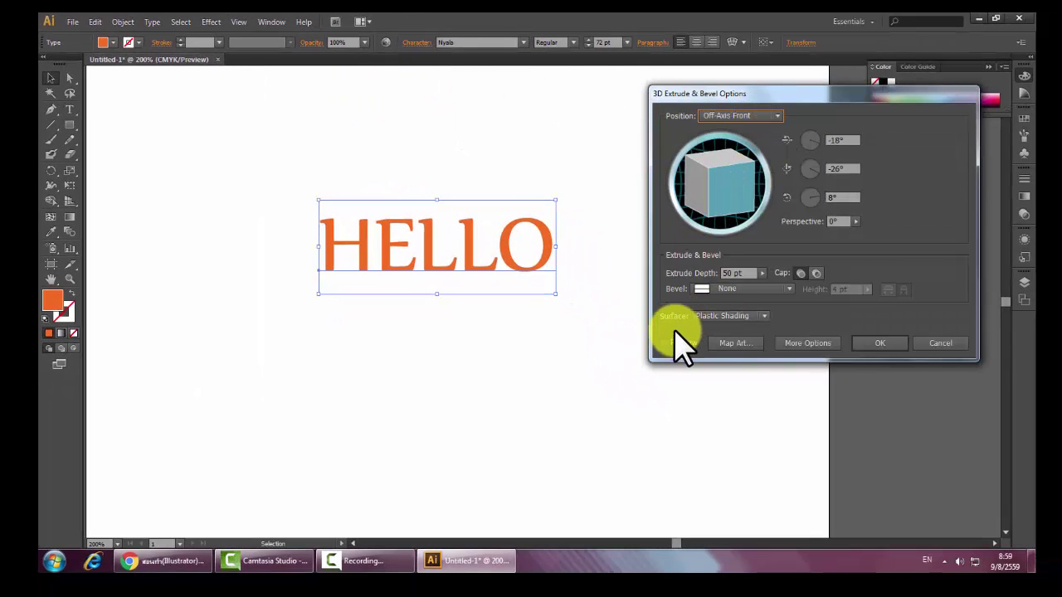
left_click(665, 342)
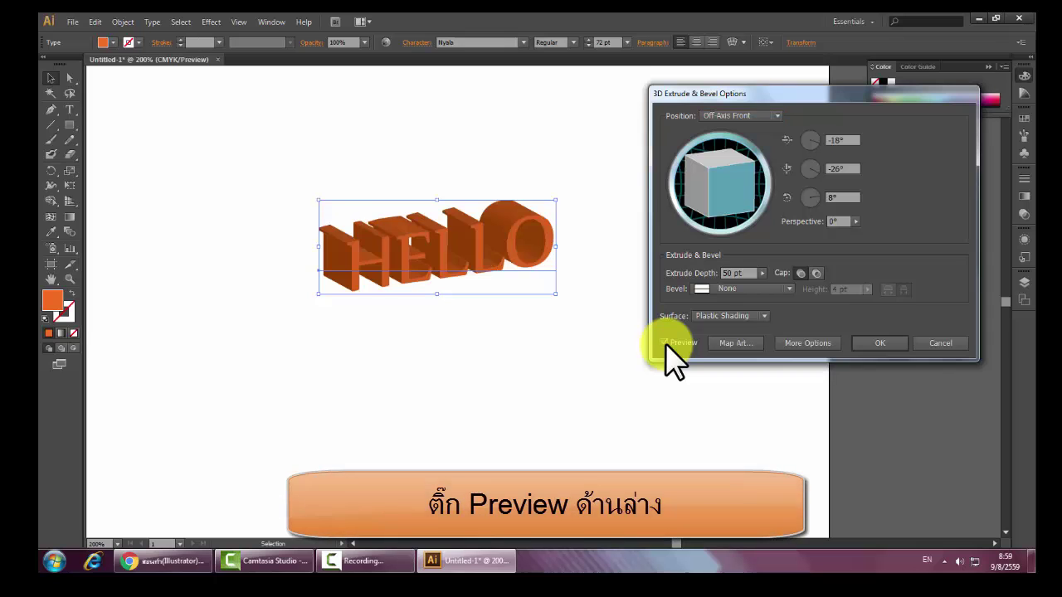
mouse_move(719, 171)
left_mouse_down()
mouse_move(709, 190)
mouse_move(732, 213)
mouse_move(706, 178)
mouse_move(742, 184)
mouse_move(722, 201)
mouse_move(747, 204)
mouse_move(731, 190)
mouse_move(728, 209)
mouse_move(749, 208)
mouse_move(721, 175)
mouse_move(735, 180)
left_mouse_up()
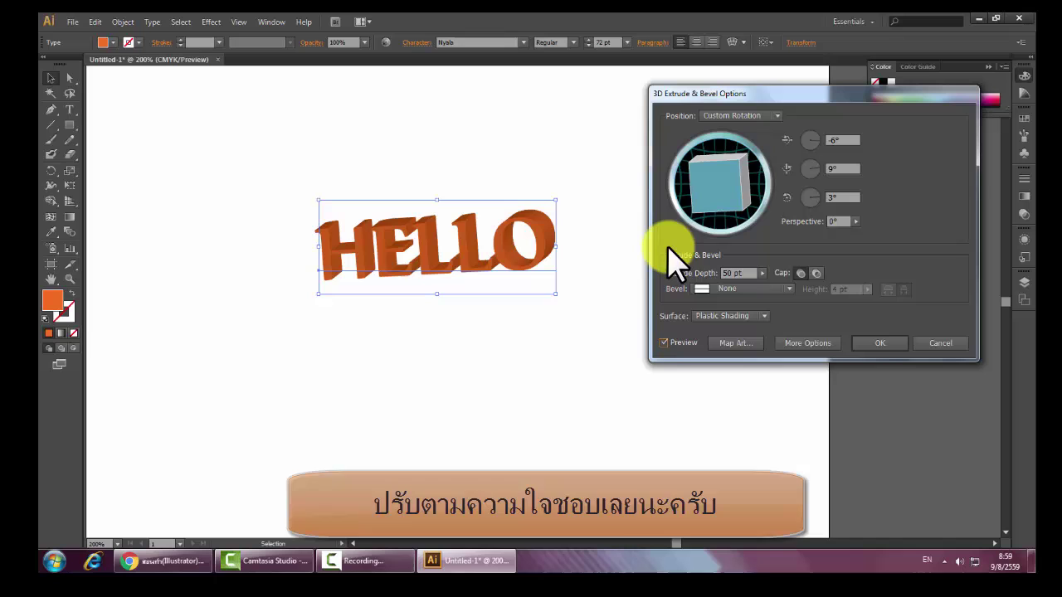
left_click(880, 343)
left_click(635, 332)
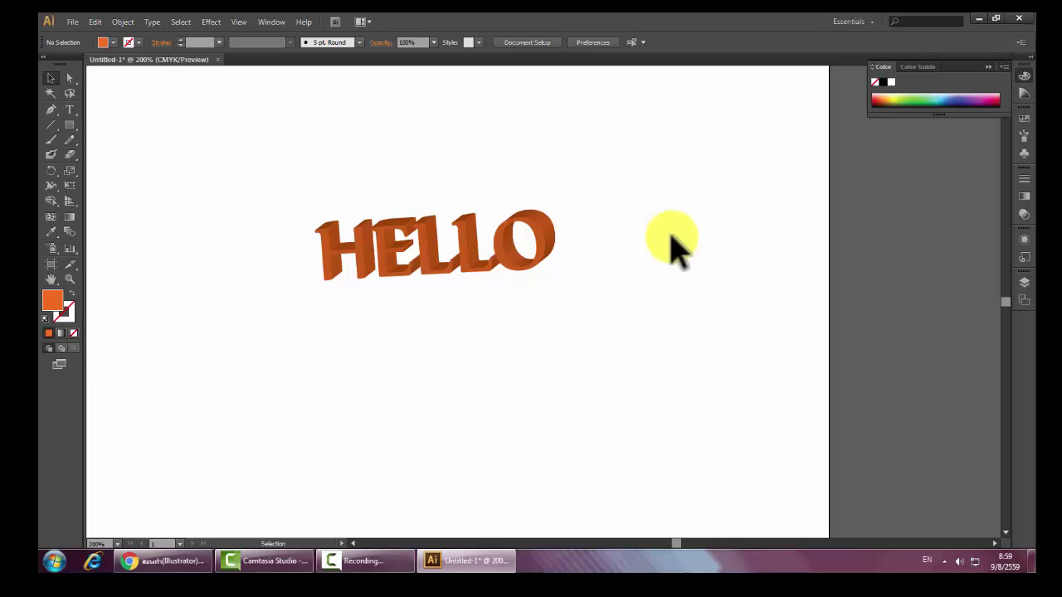
left_click(528, 229)
left_click(676, 217)
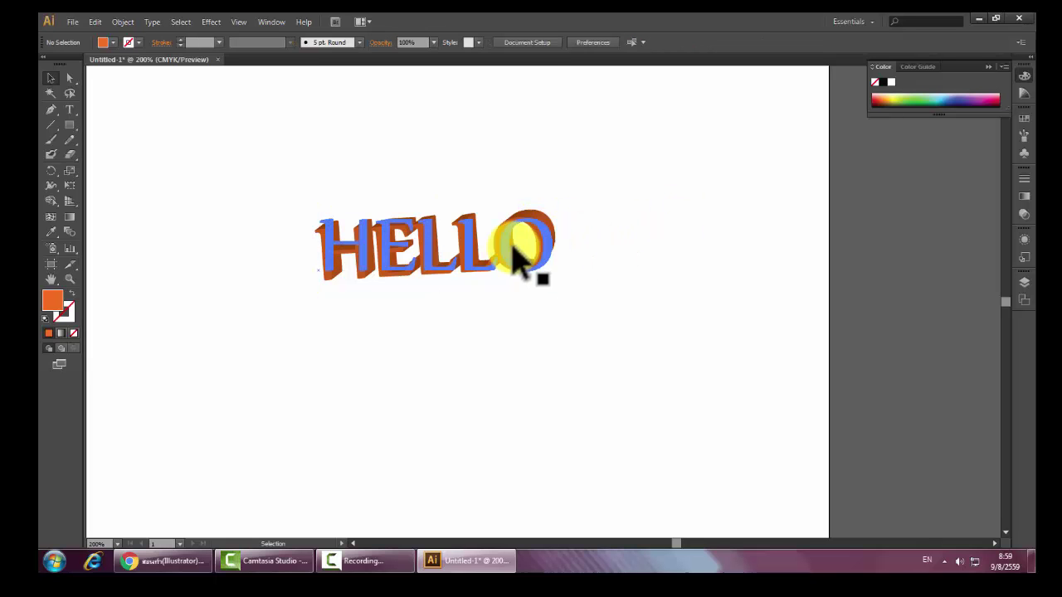
left_click(656, 331)
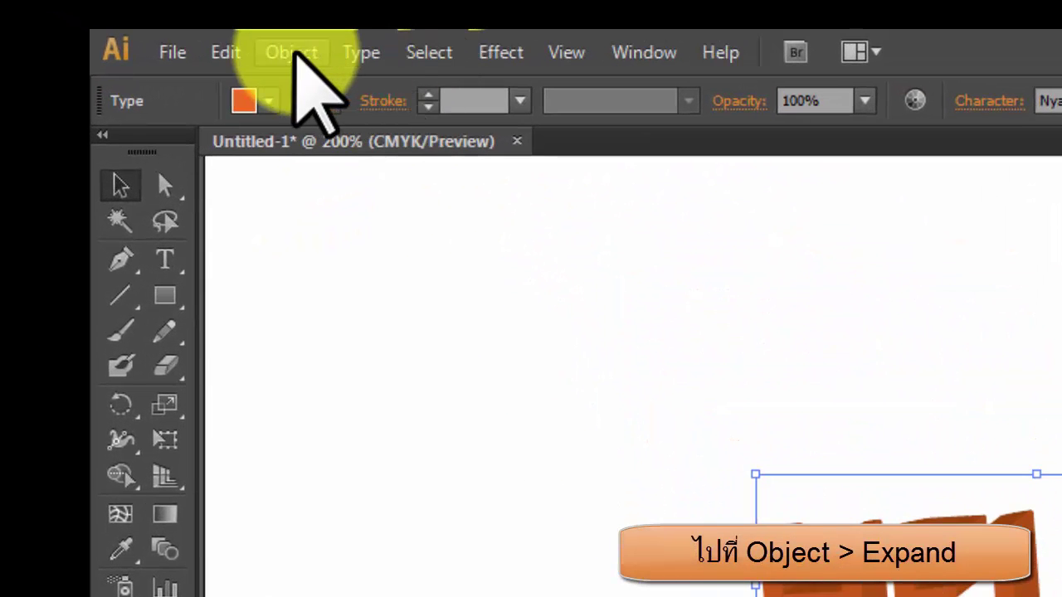
Expand the appearance of the extruded HELLO text into editable shapes and deselect the result
left_click(156, 28)
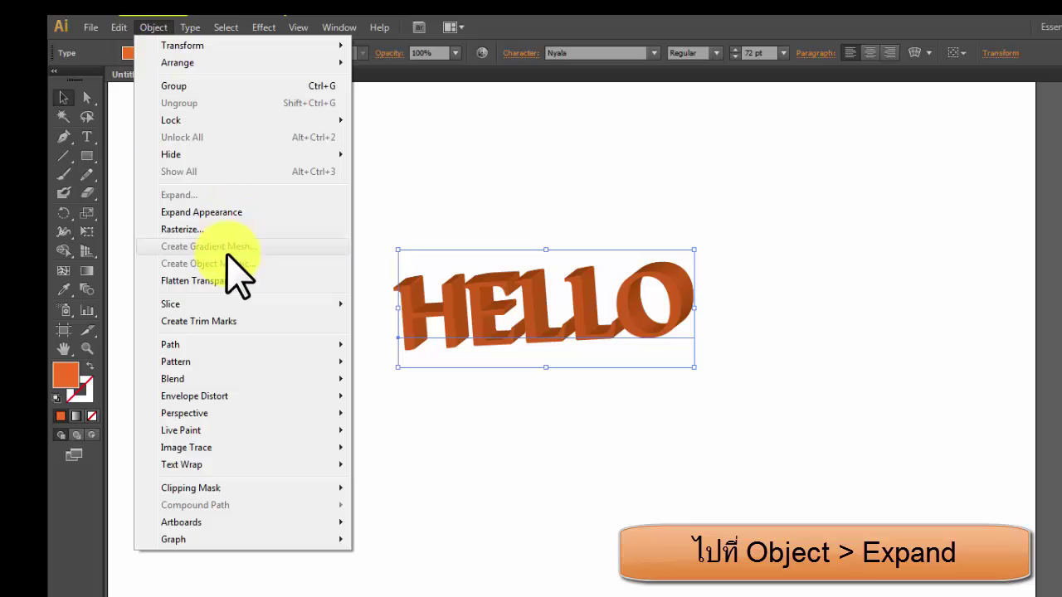
left_click(242, 213)
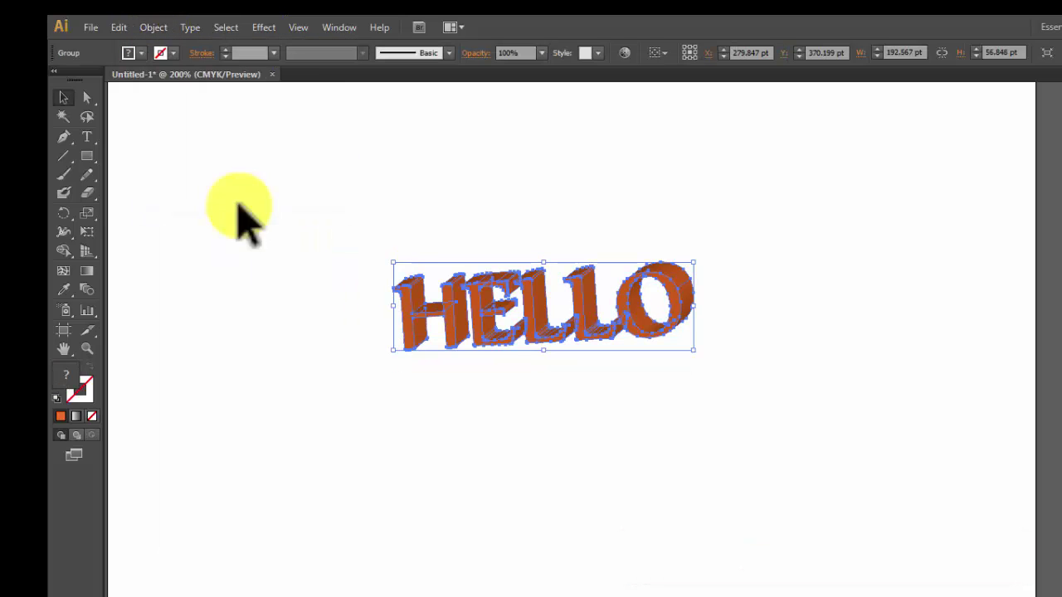
left_click(510, 226)
scroll(607, 302, "up", 3)
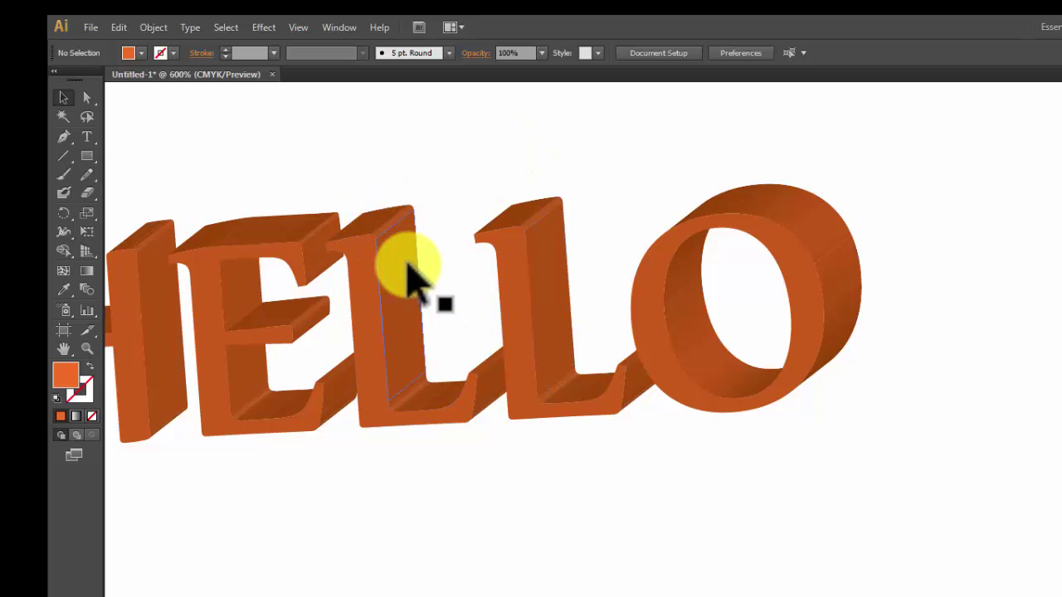
Move the extruded HELLO lettering slightly up and to the right on the artboard, keeping it selected
scroll(429, 257, "down", 3)
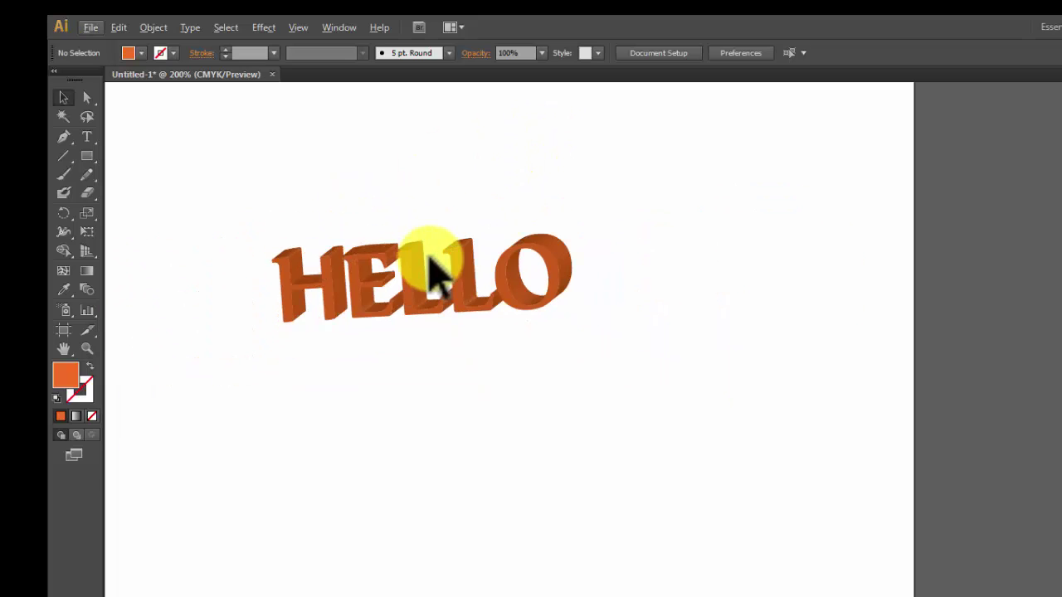
scroll(562, 237, "down", 1)
scroll(384, 227, "up", 3)
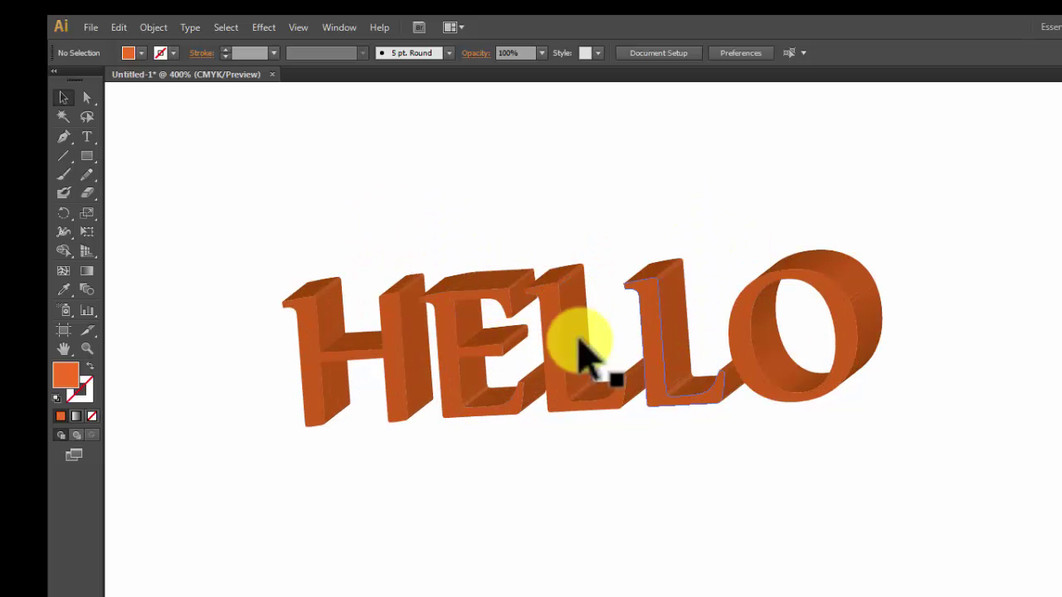
left_click(758, 356)
left_click_drag(758, 356, 808, 321)
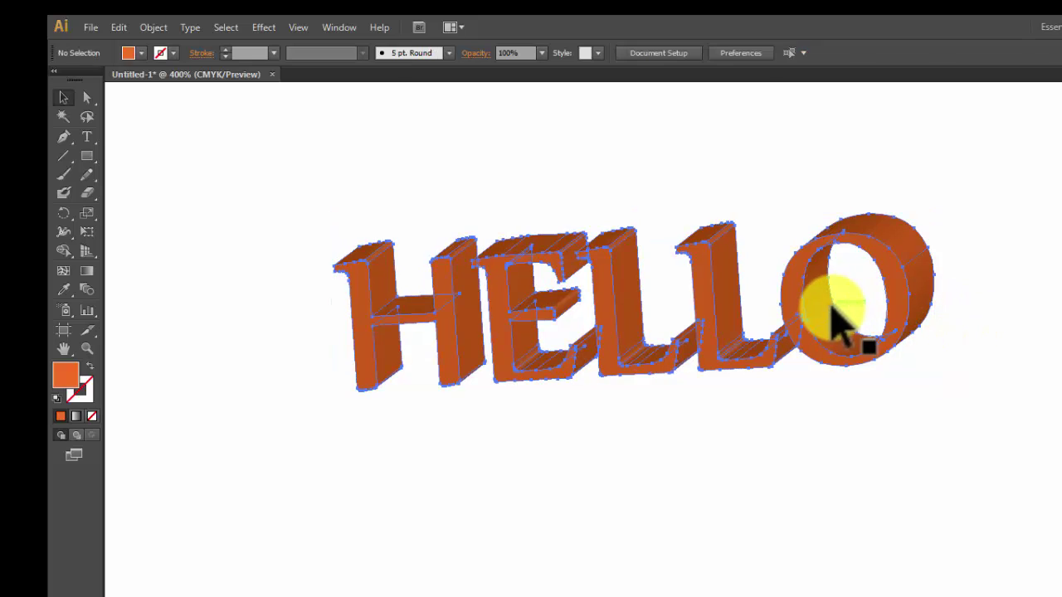
left_click(846, 332)
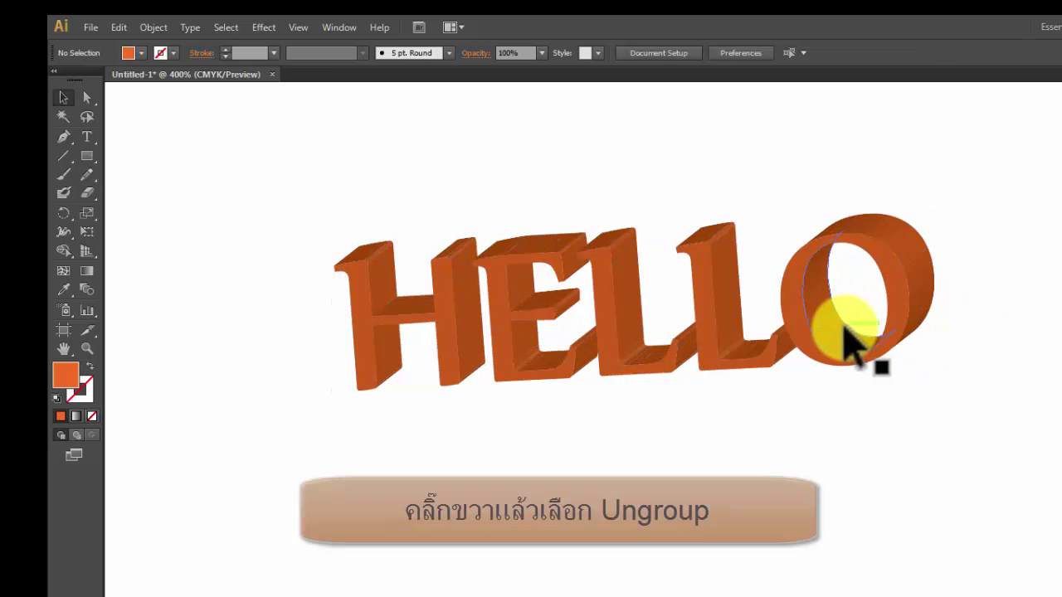
Ungroup the extruded HELLO lettering into separate letters, check the O by selecting it alone, and deselect it
left_click(848, 334)
right_click(807, 320)
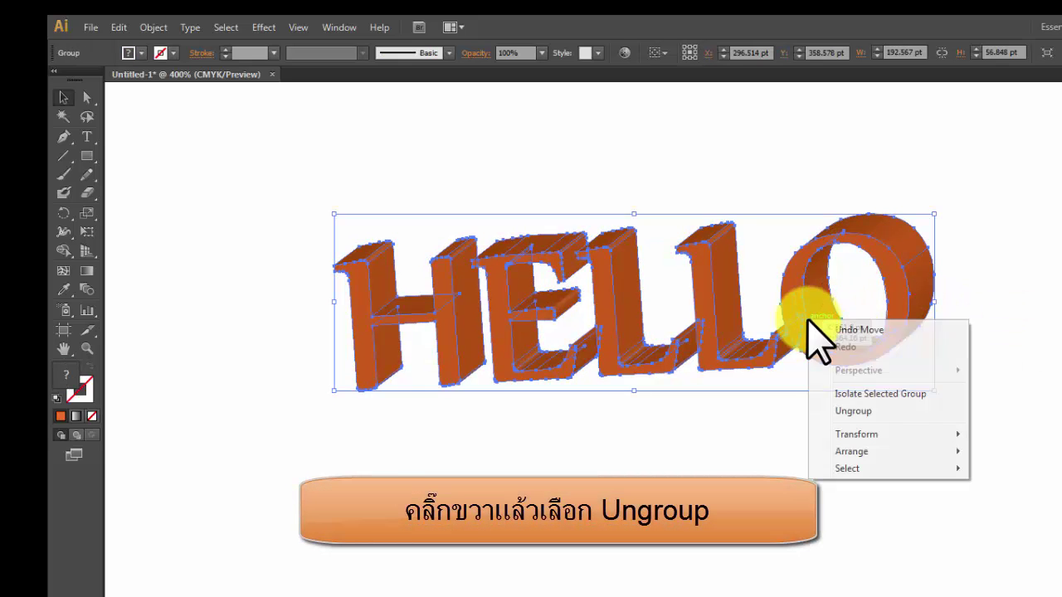
left_click(862, 411)
left_click(954, 378)
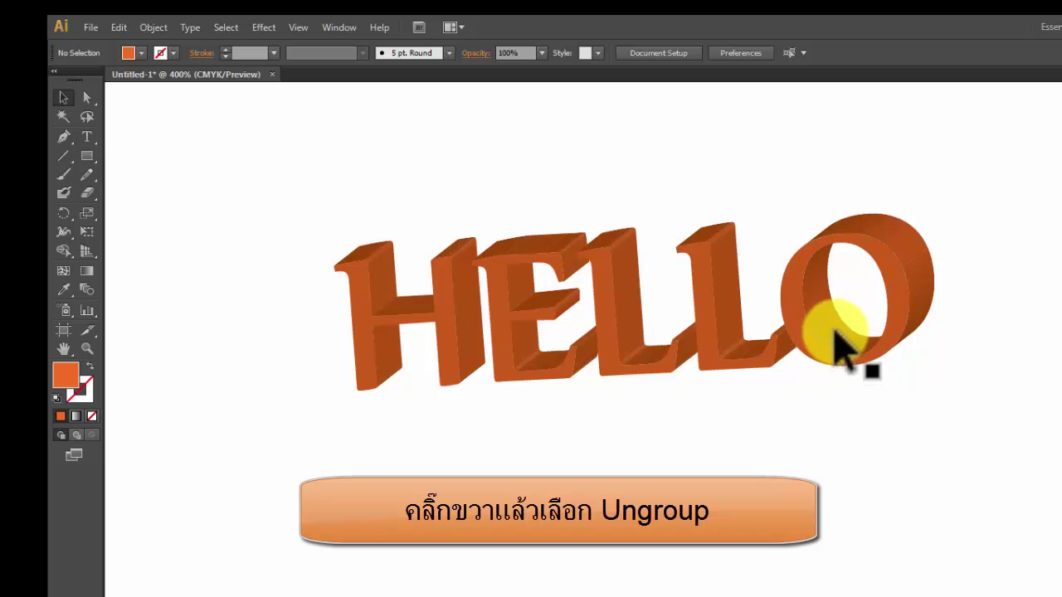
left_click(838, 332)
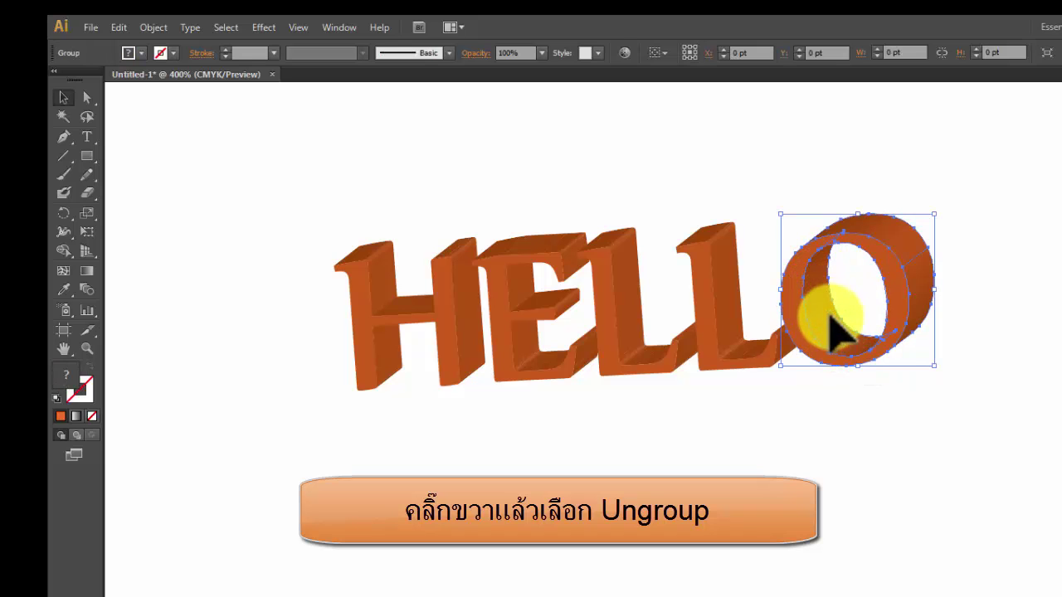
left_click(1002, 305)
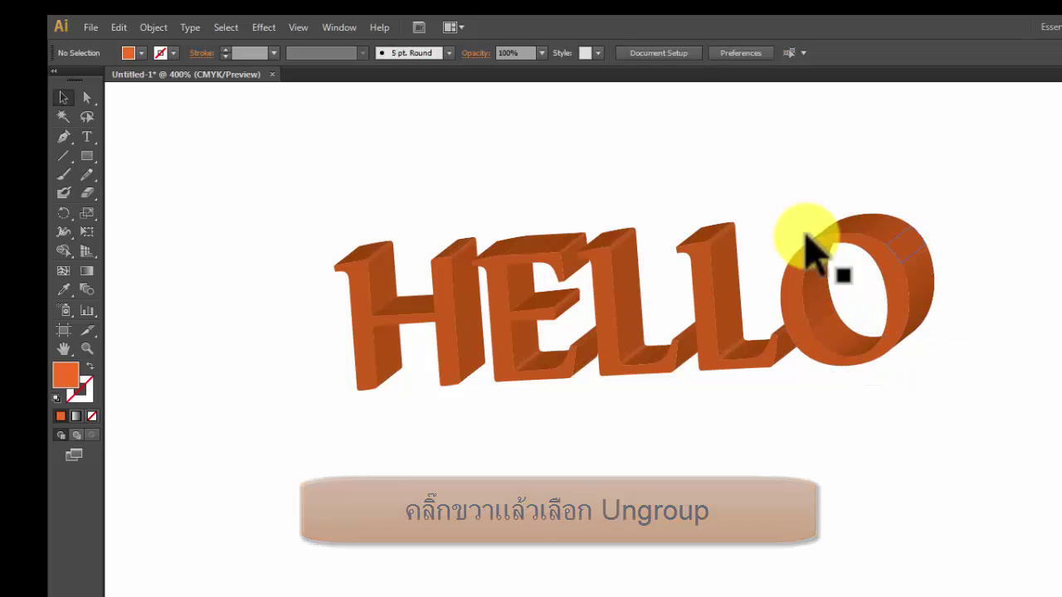
Try to fill the whole second L with the orange #CE7F29, undo the fill and deselect the letter
left_click(720, 281)
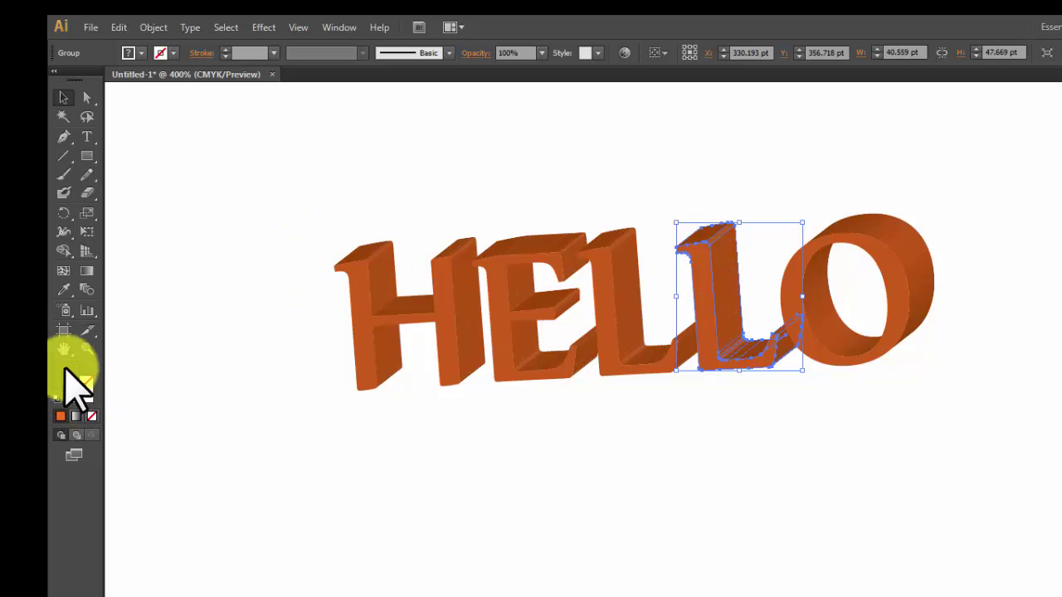
left_click(87, 270)
double_click(69, 373)
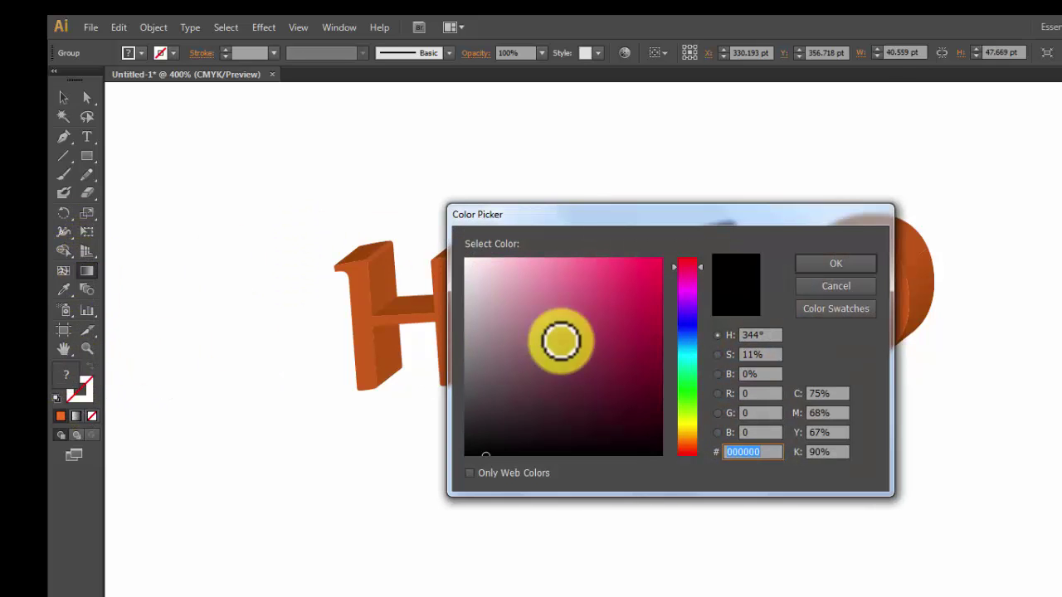
left_click(693, 454)
left_click(623, 296)
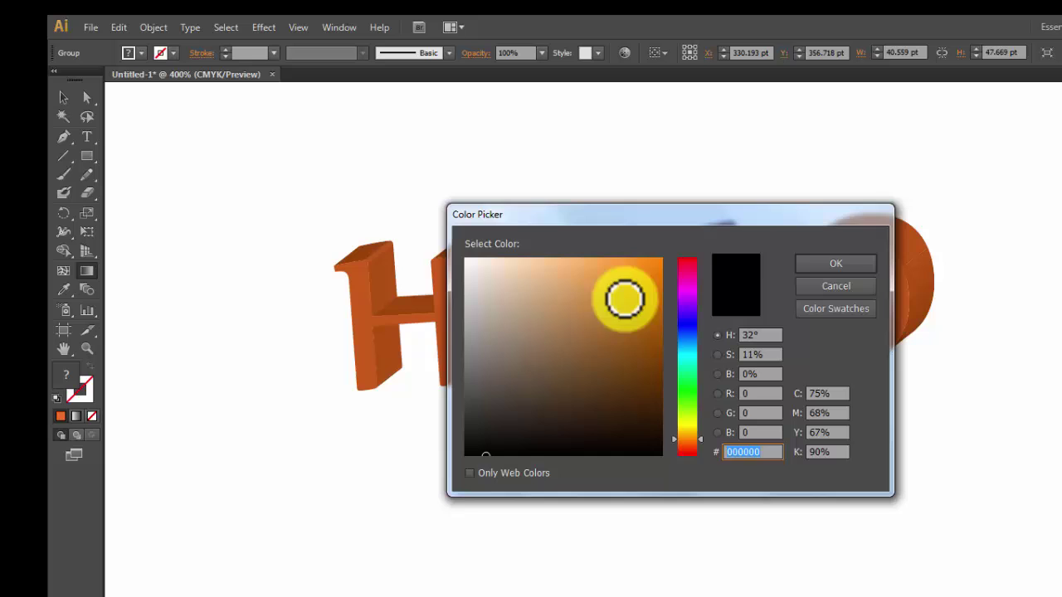
left_click(846, 264)
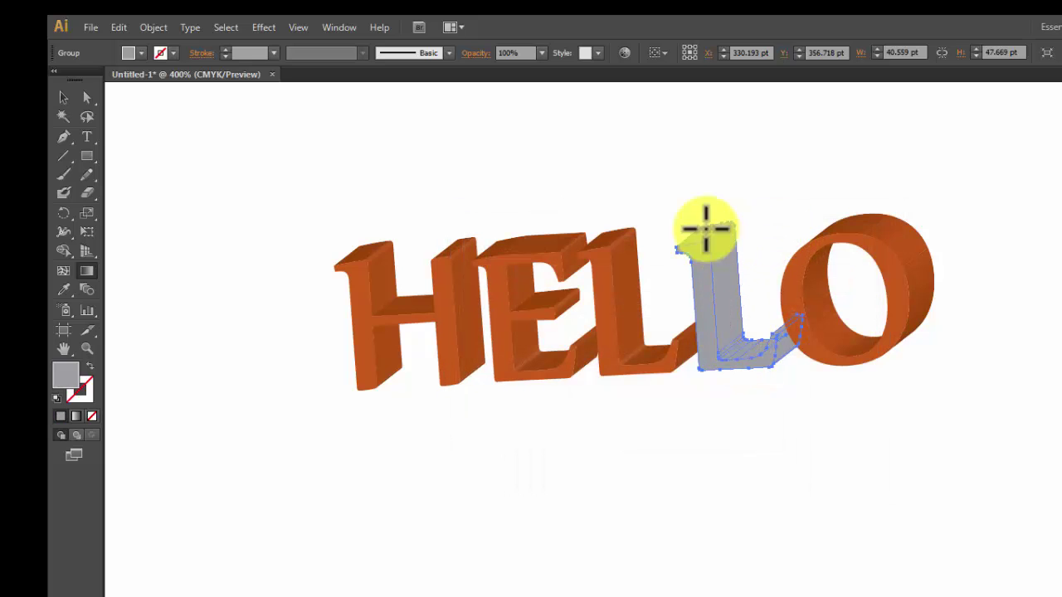
left_click(63, 97)
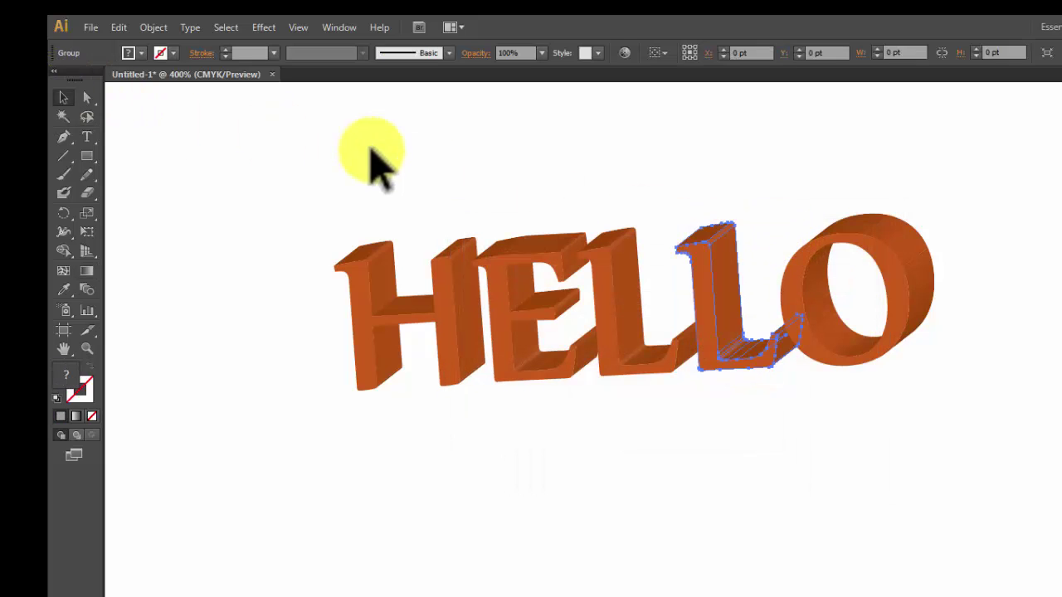
left_click(275, 130)
Ungroup the second L into its individual faces and deselect them
scroll(1008, 302, "down", 2)
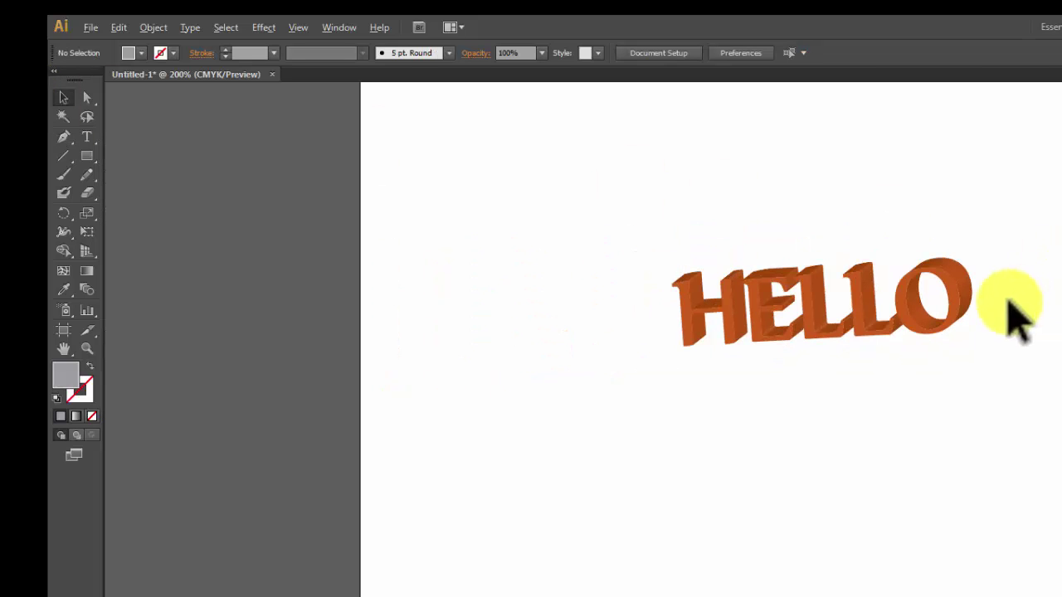
scroll(1037, 311, "up", 3)
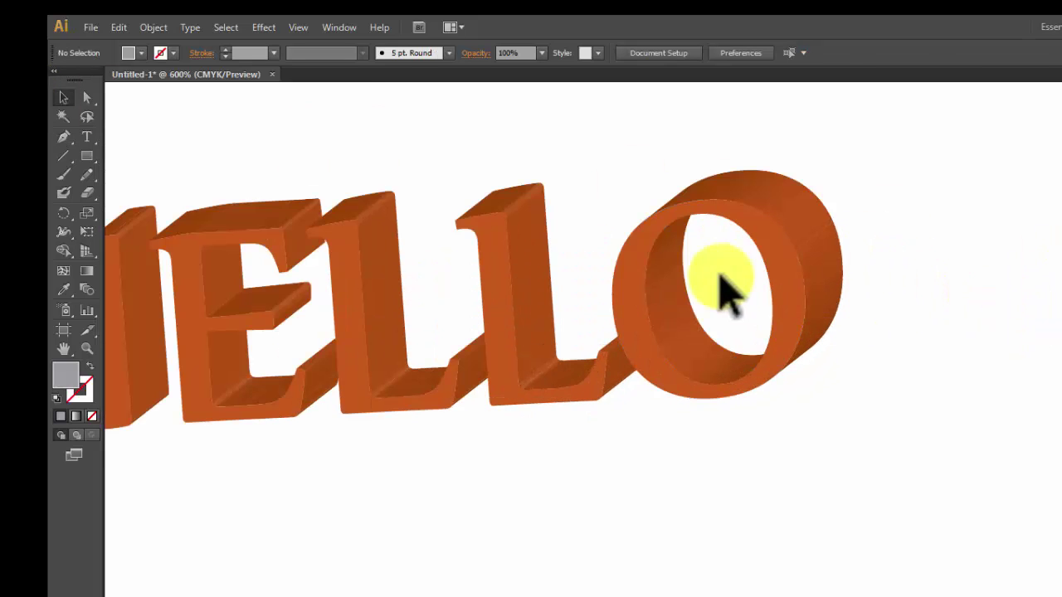
left_click(536, 294)
right_click(533, 282)
left_click(578, 370)
left_click(605, 405)
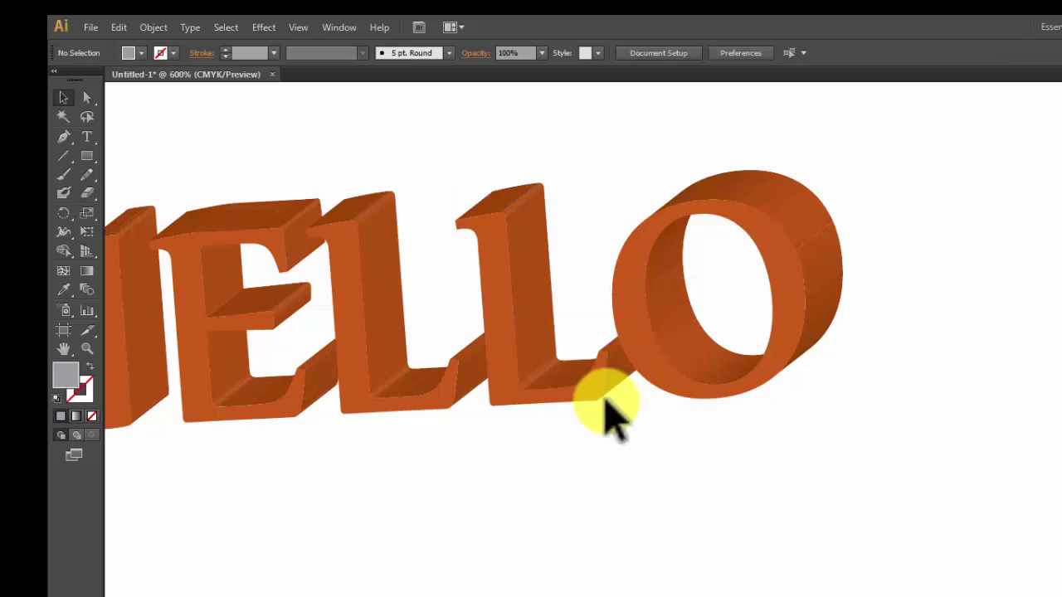
Apply a white-to-red gradient to the second L's side face, running upward from white at its base, and deselect it
left_click(526, 289)
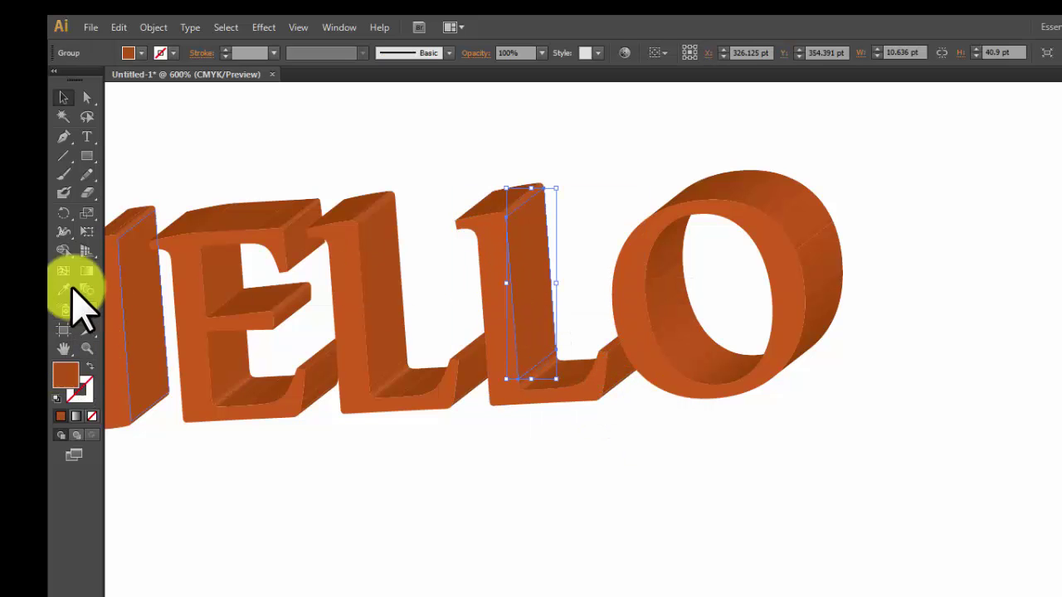
left_click(85, 271)
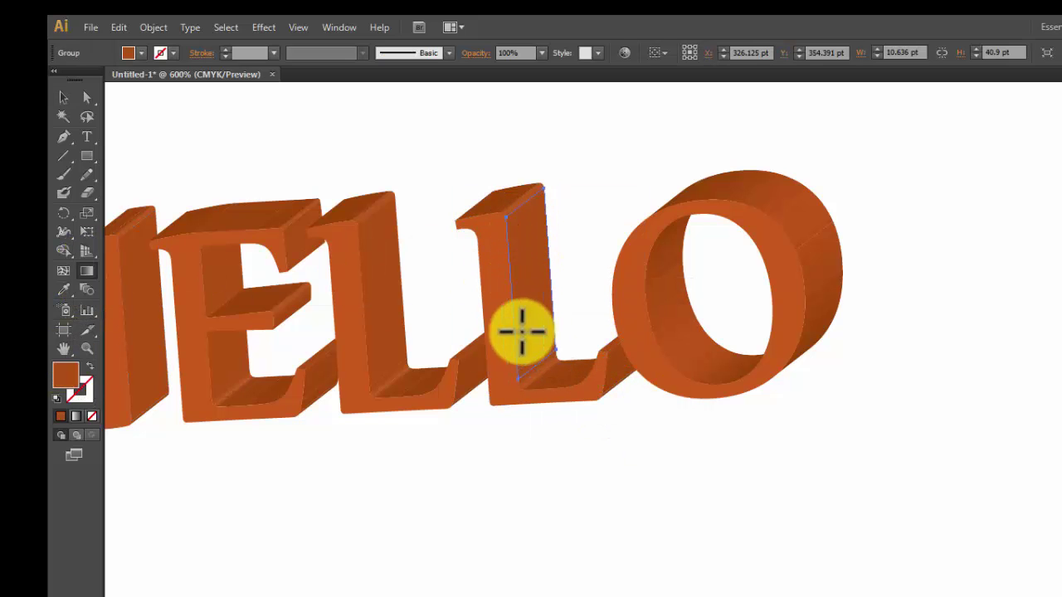
left_click(76, 416)
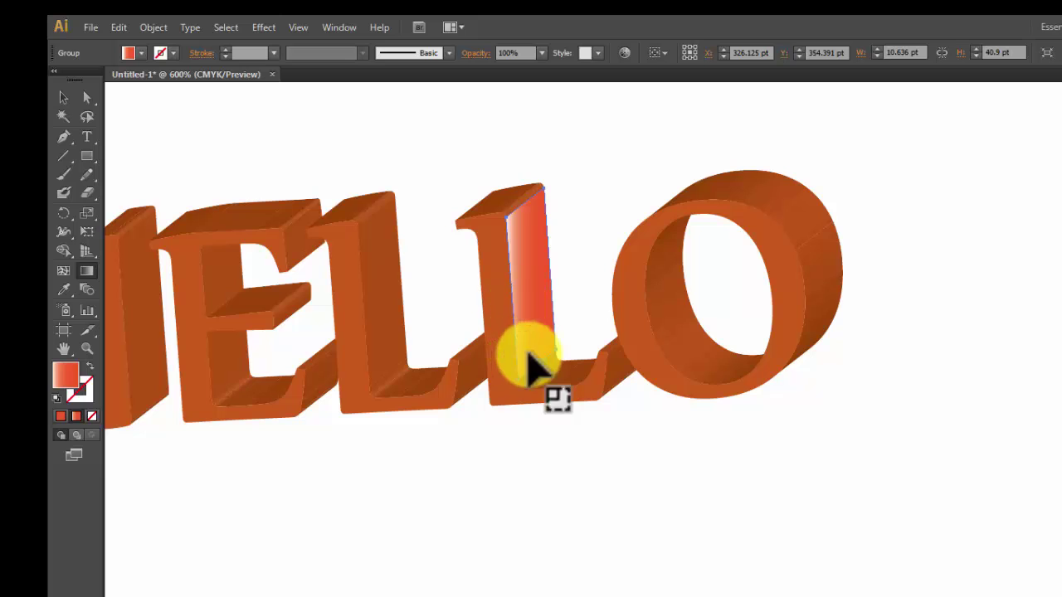
left_click_drag(531, 374, 509, 171)
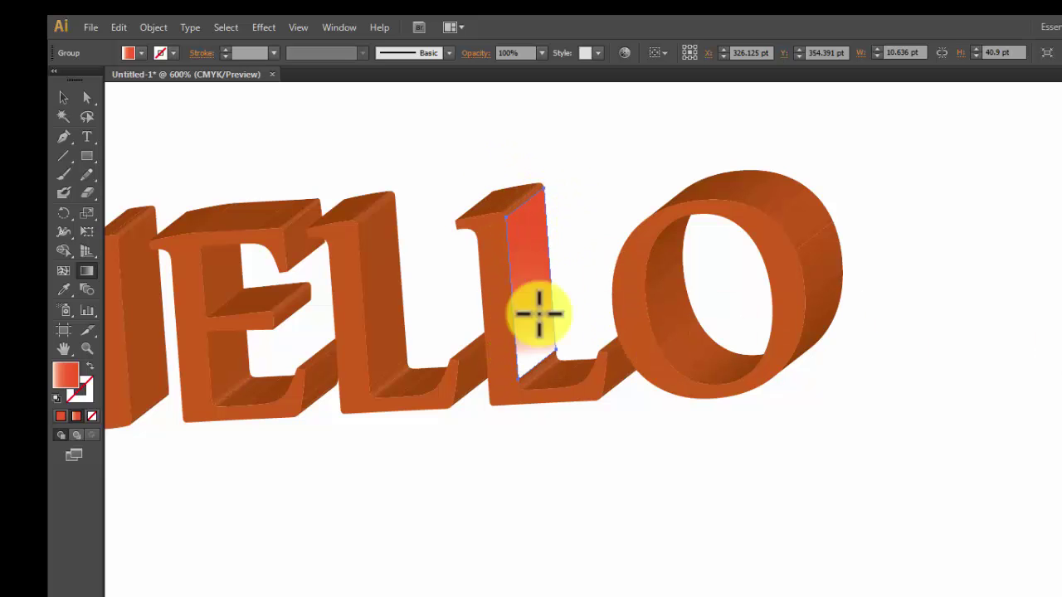
left_click_drag(543, 365, 526, 171)
left_click(64, 98)
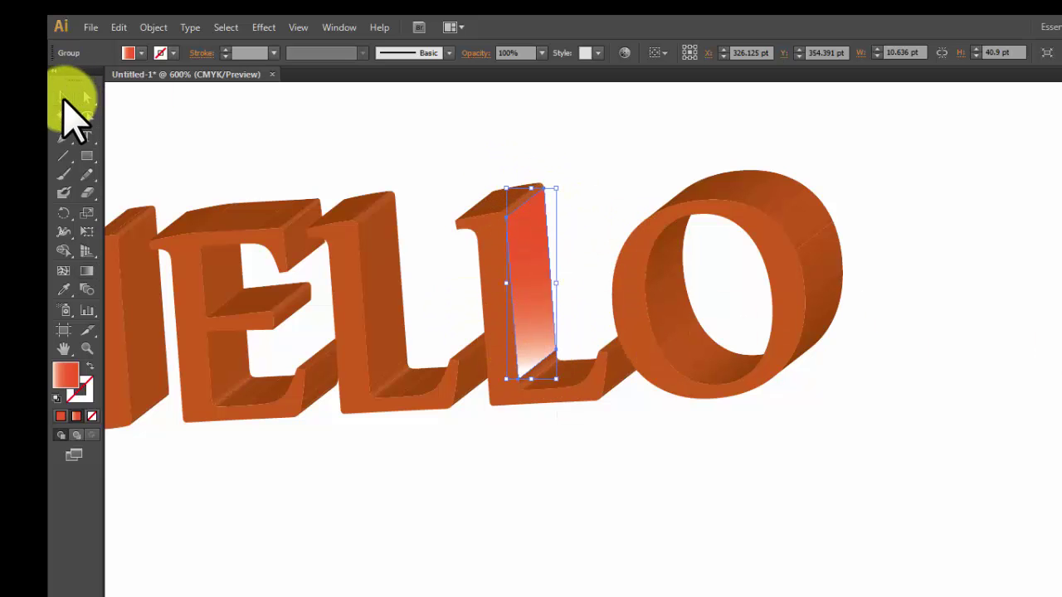
left_click(474, 149)
Undo the gradient fill and the ungrouping of the second L, and deselect the letter
scroll(520, 236, "down", 2)
key("ctrl+z")
key("ctrl+z")
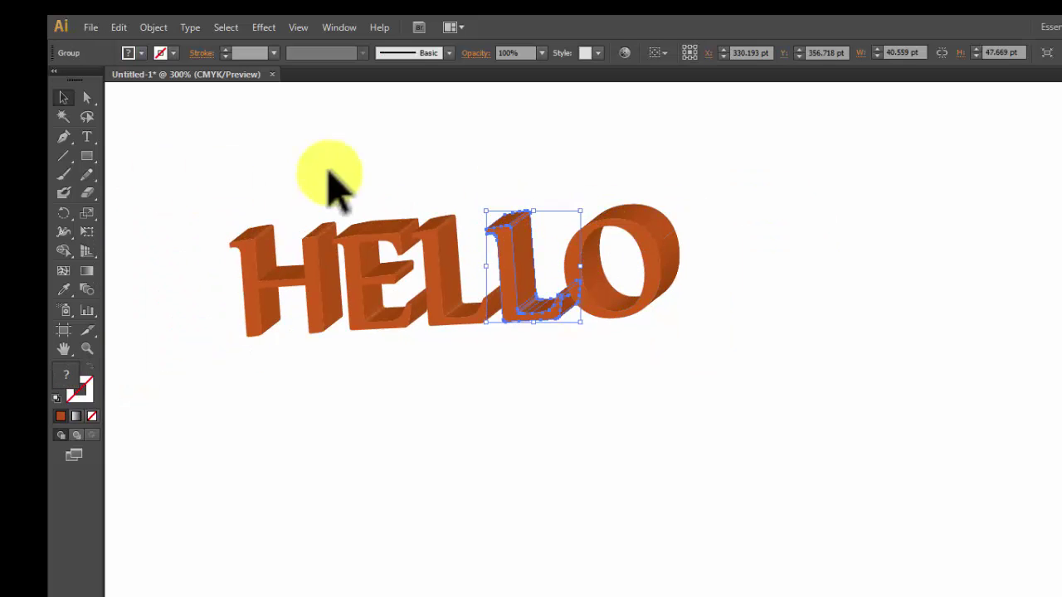
left_click(380, 143)
scroll(557, 307, "down", 3)
scroll(547, 319, "up", 1)
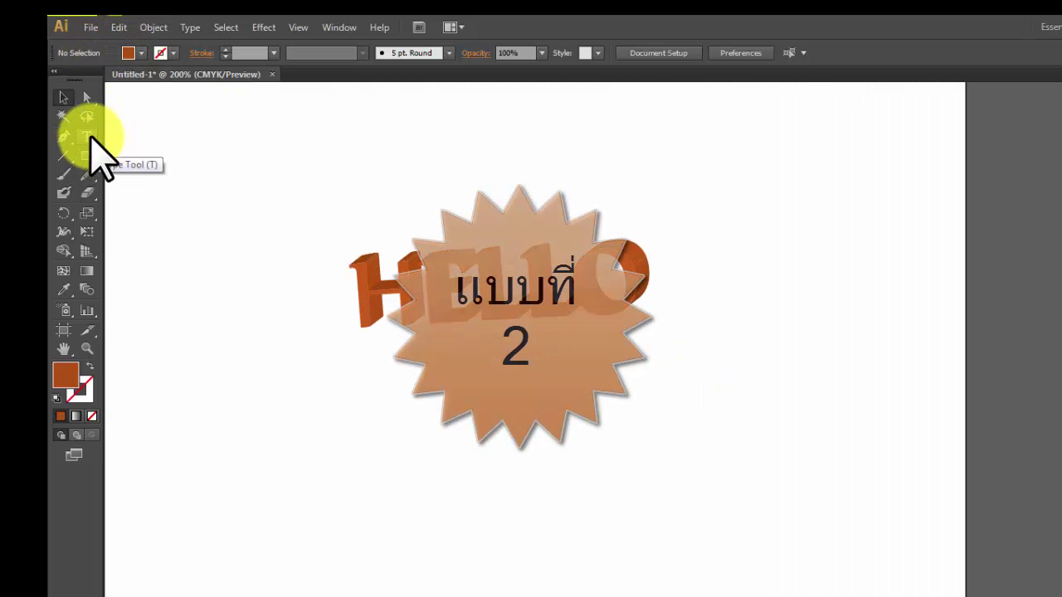
Add a new black HELLO text in Nyala Regular at 72 pt and select it as an object
left_click(87, 137)
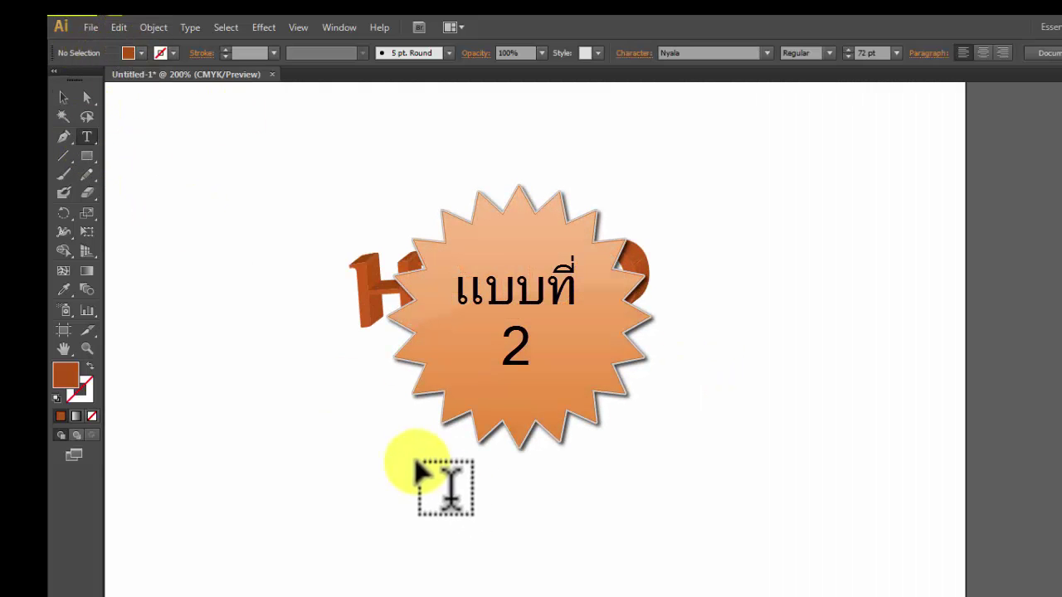
left_click(398, 424)
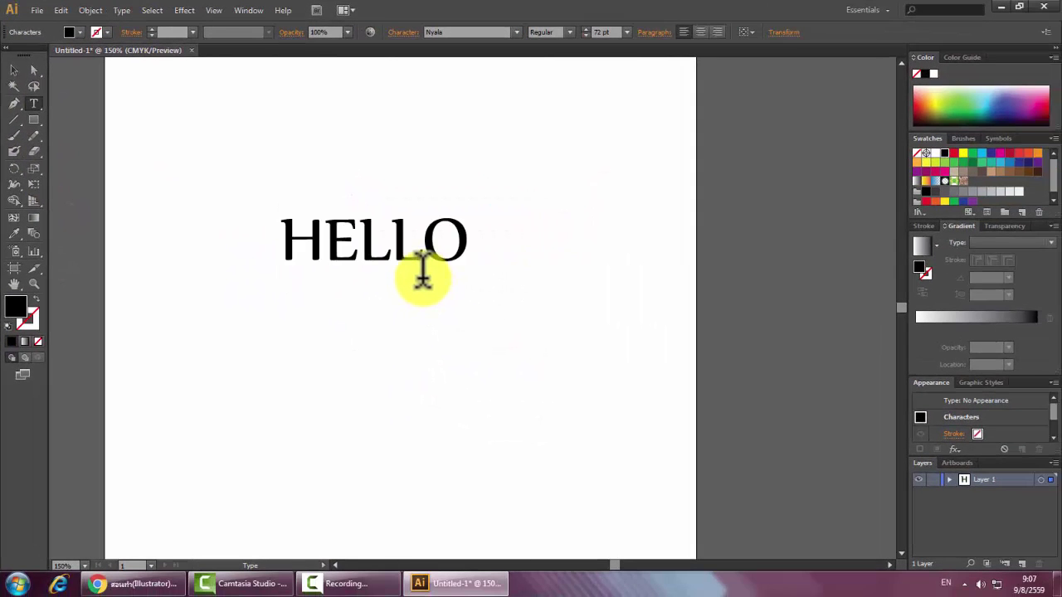
left_click(13, 71)
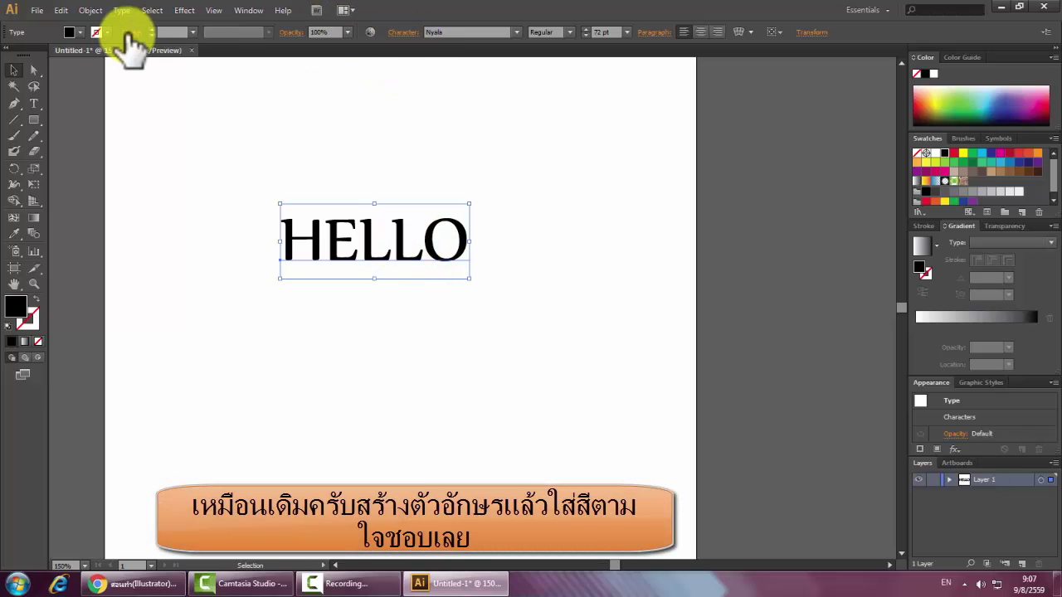
Fill the new HELLO text with green, keeping the text object selected
left_click(69, 33)
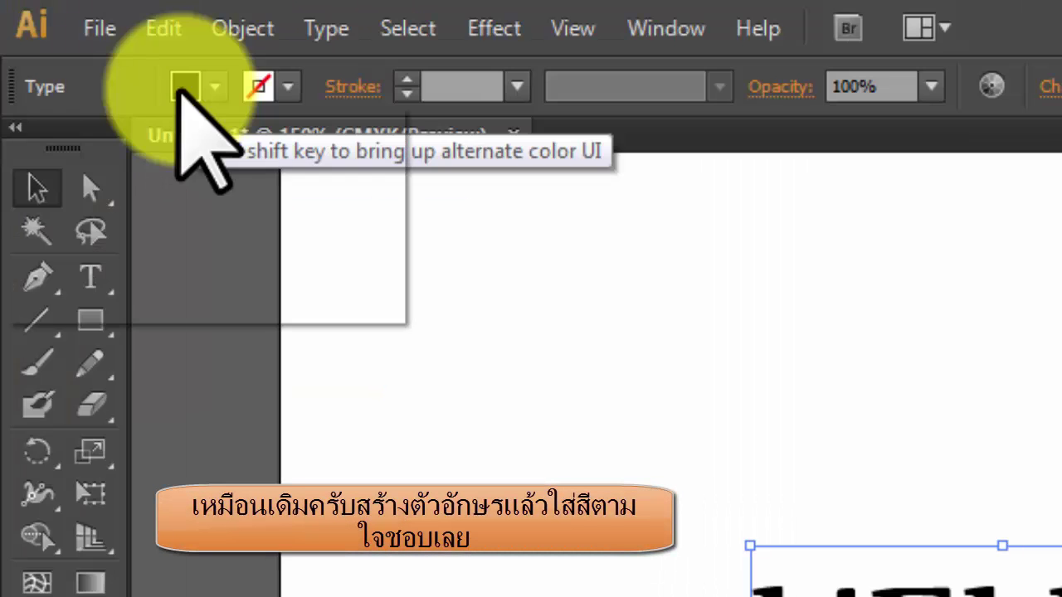
left_click(148, 166)
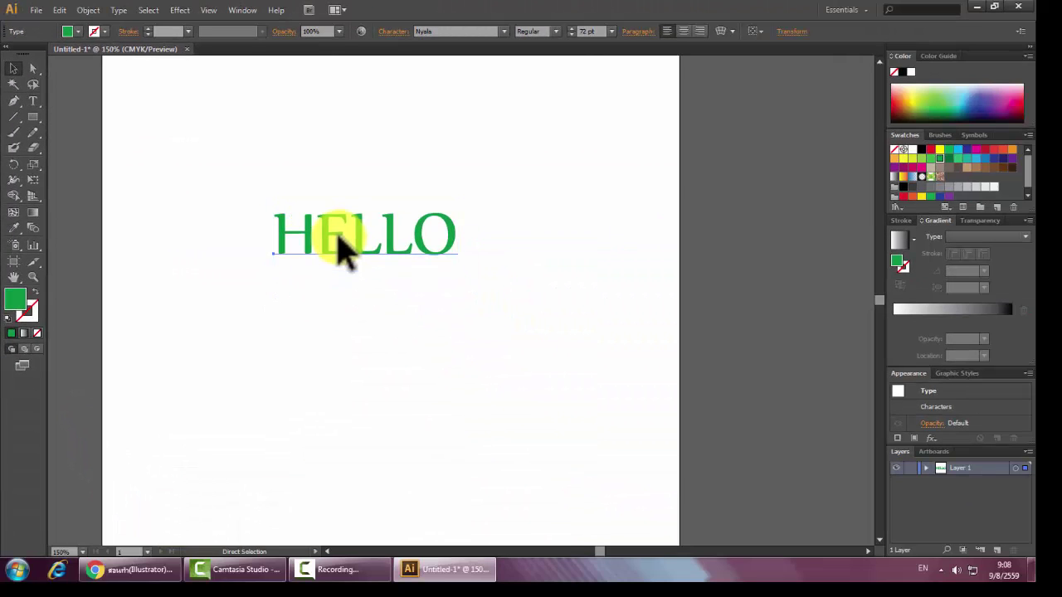
left_click(14, 70)
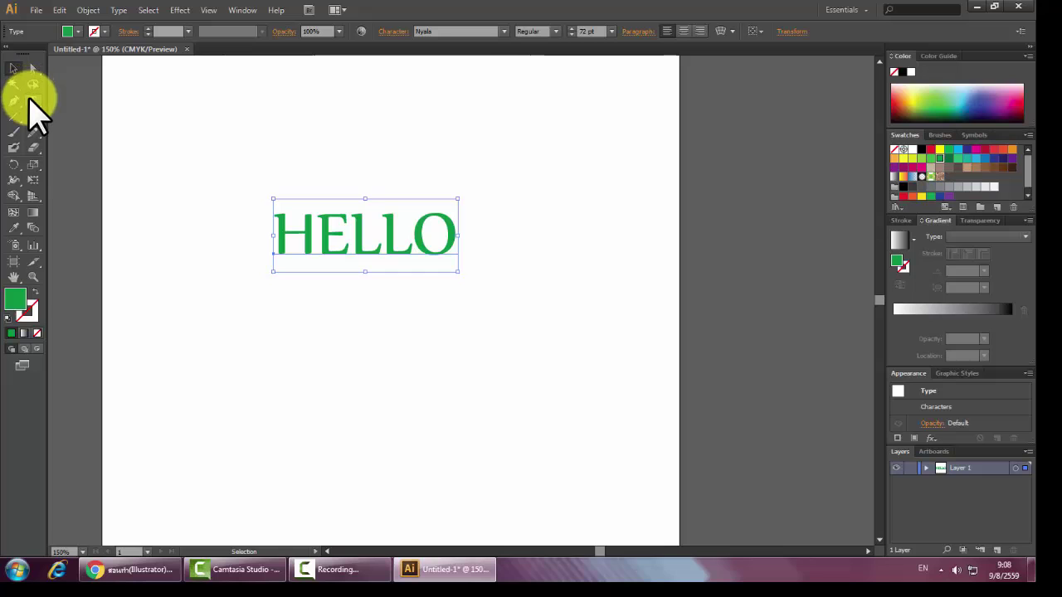
Duplicate the green HELLO text and place the copy just below the original
key("ctrl+c")
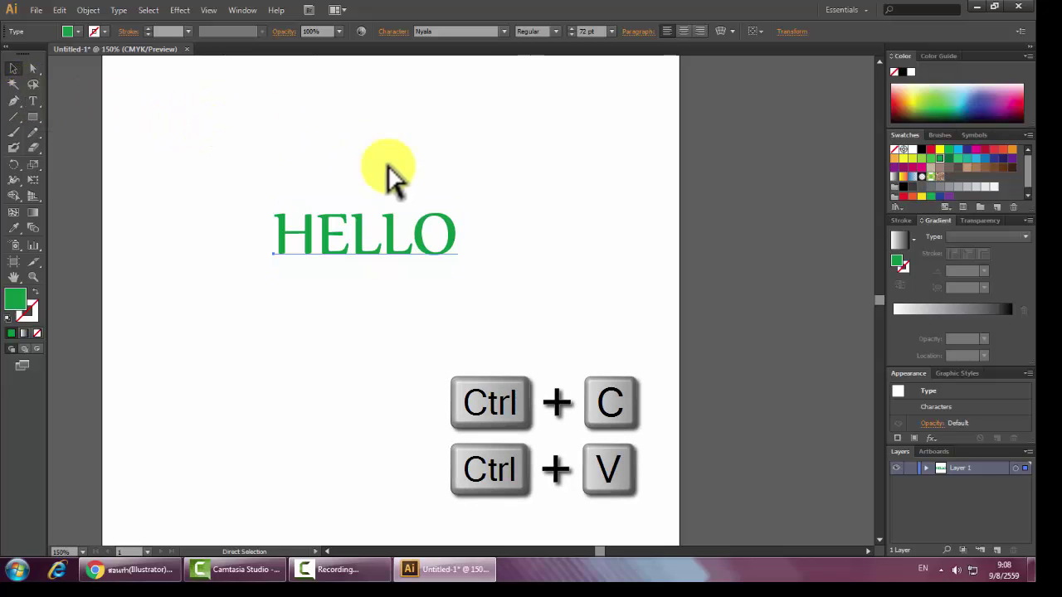
key("ctrl+v")
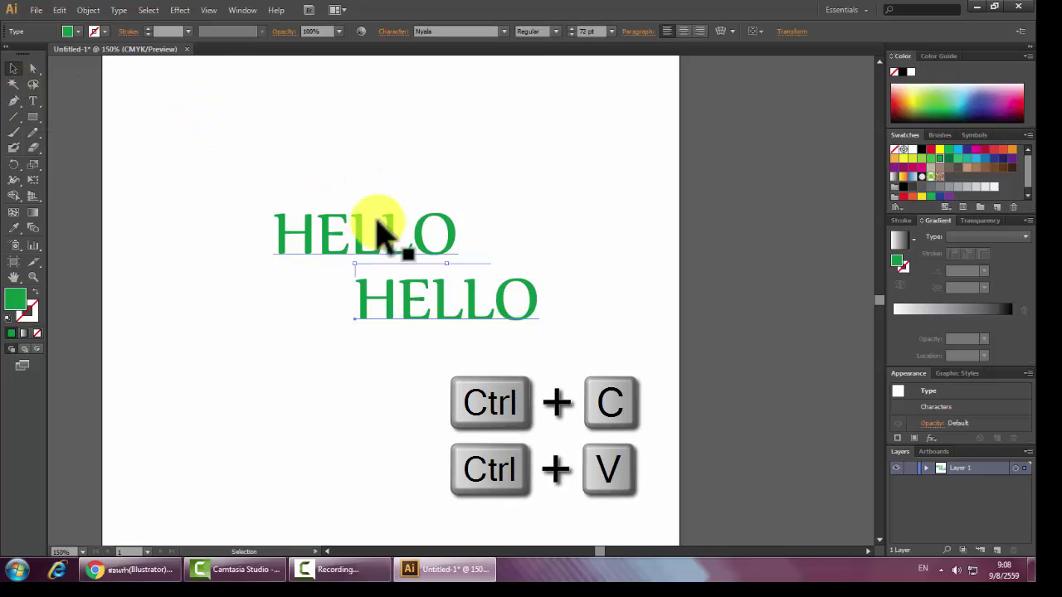
left_click_drag(387, 314, 301, 353)
Fill the lower HELLO copy with light green and place it exactly over the original green text
left_click(70, 32)
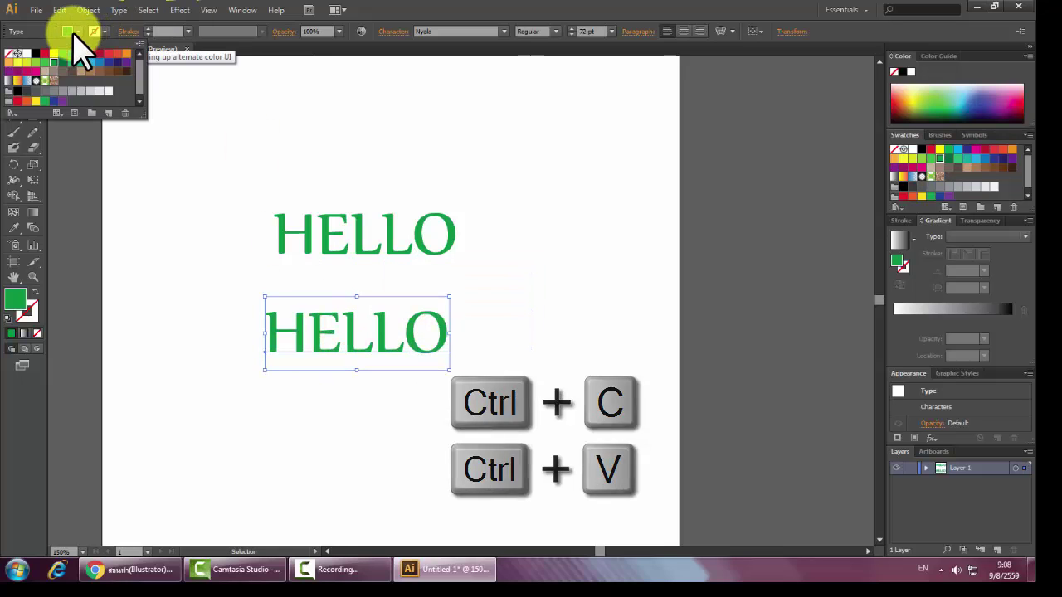
left_click(36, 63)
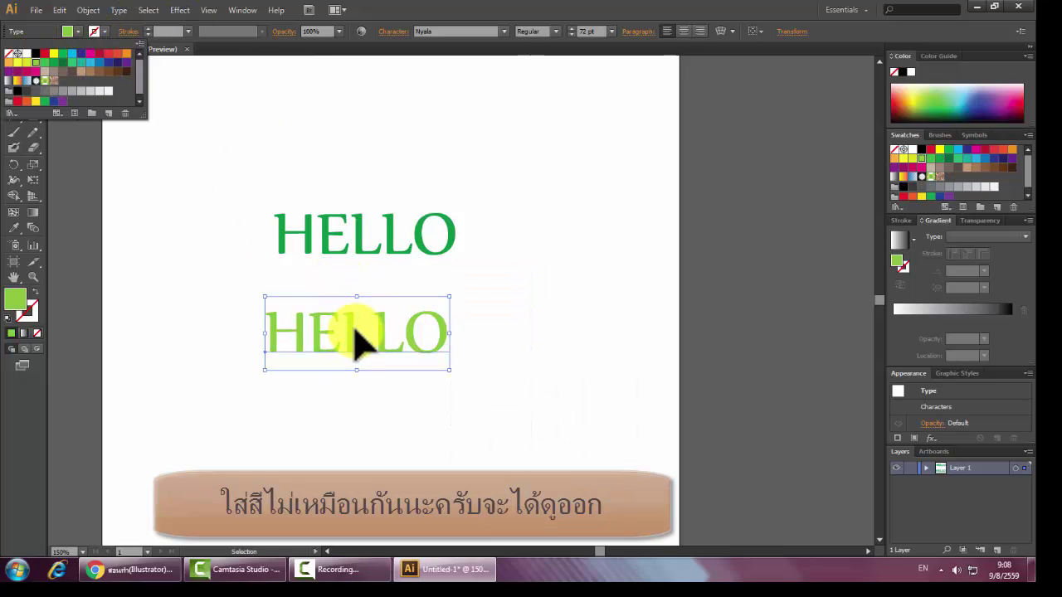
left_click(355, 326)
left_click_drag(365, 336, 359, 235)
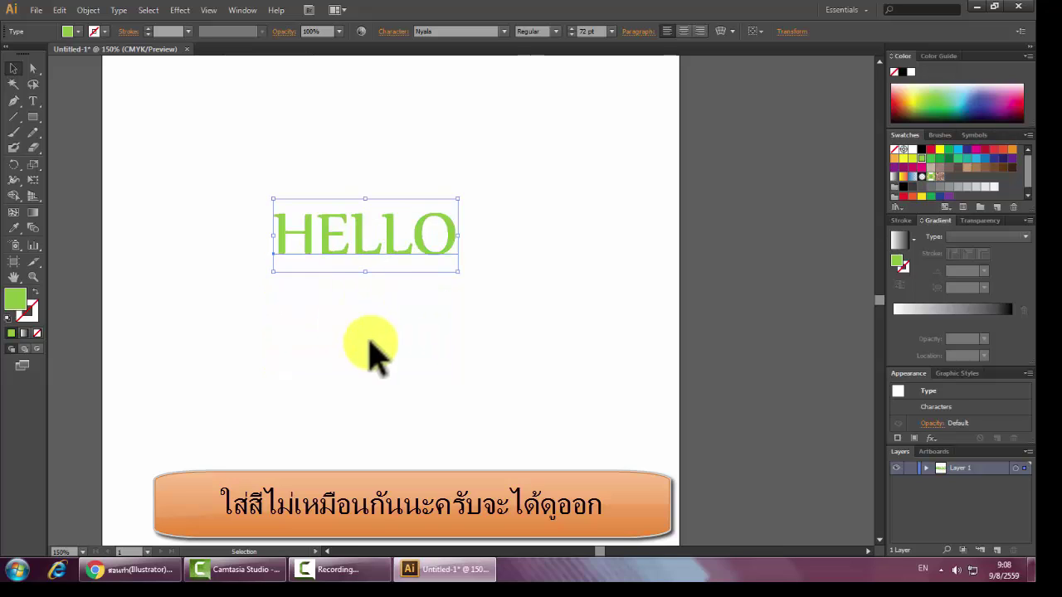
Send the light green HELLO text backward behind the green one and shrink it about its centre to about 41.49 pt
left_click(371, 346)
right_click(349, 241)
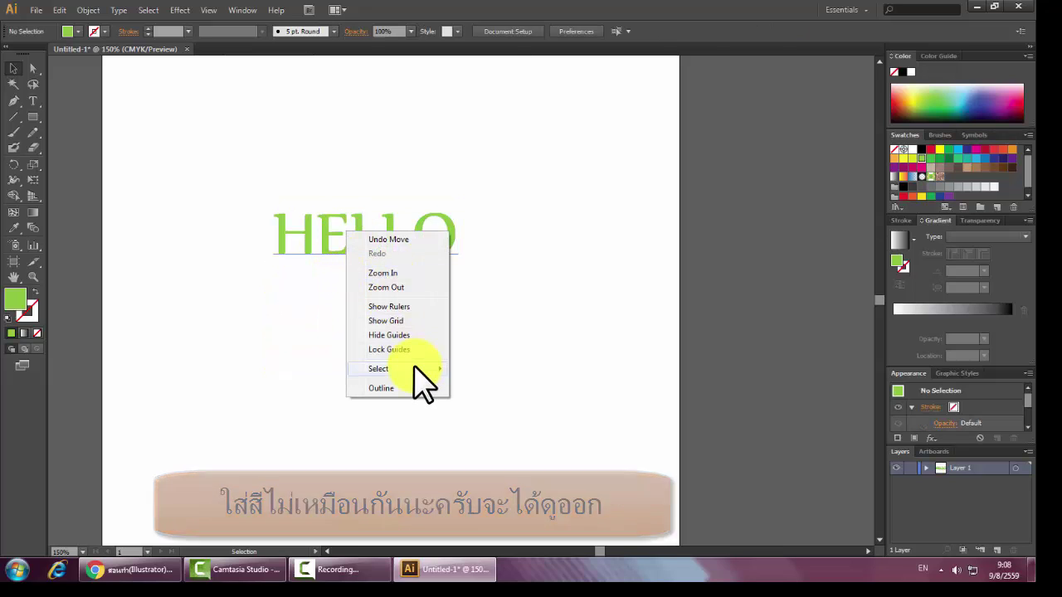
left_click(301, 245)
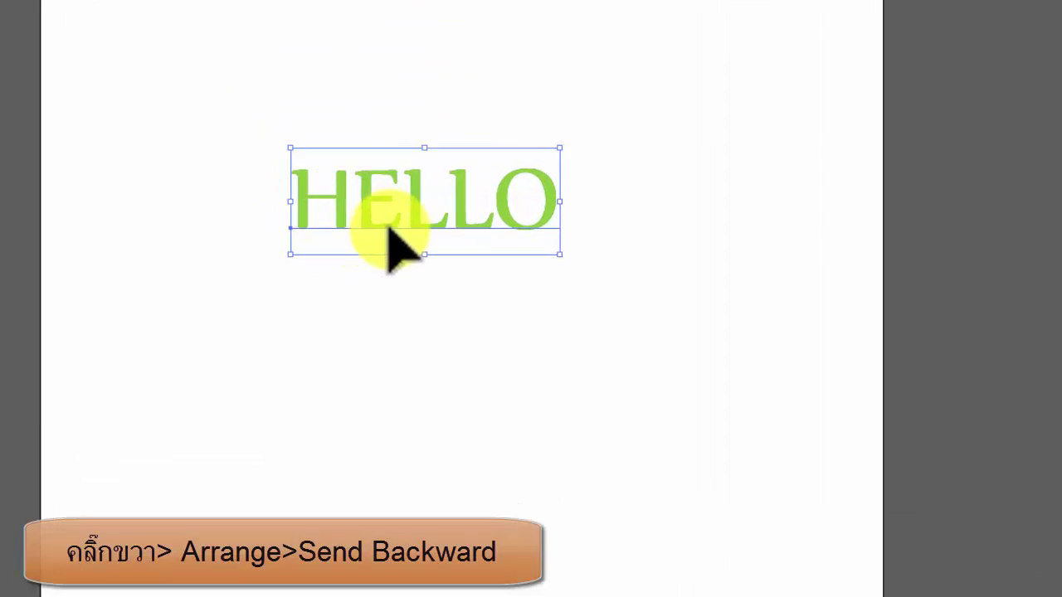
right_click(389, 230)
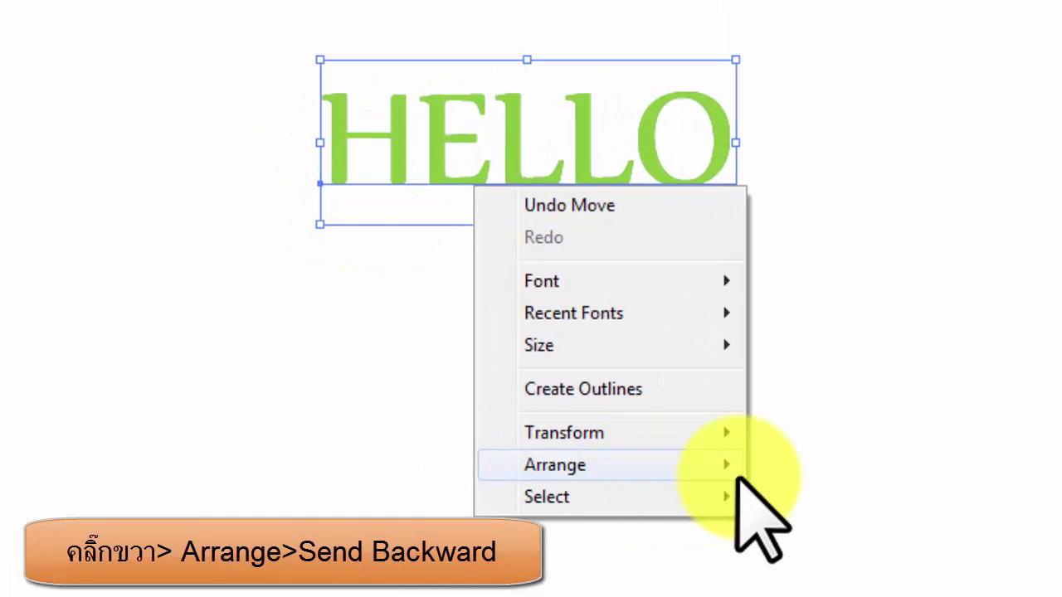
mouse_move(558, 404)
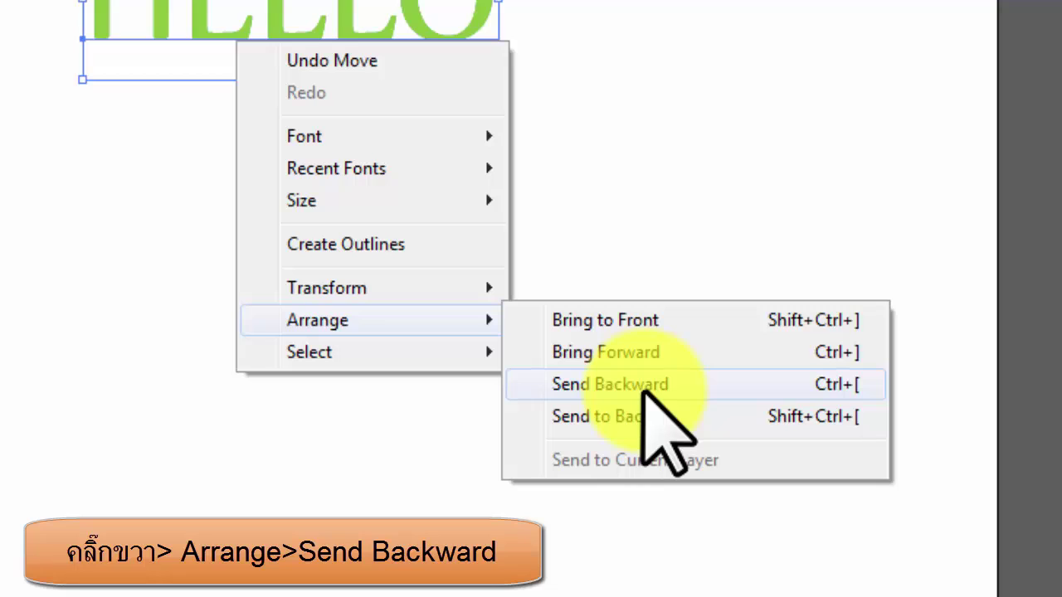
left_click(644, 387)
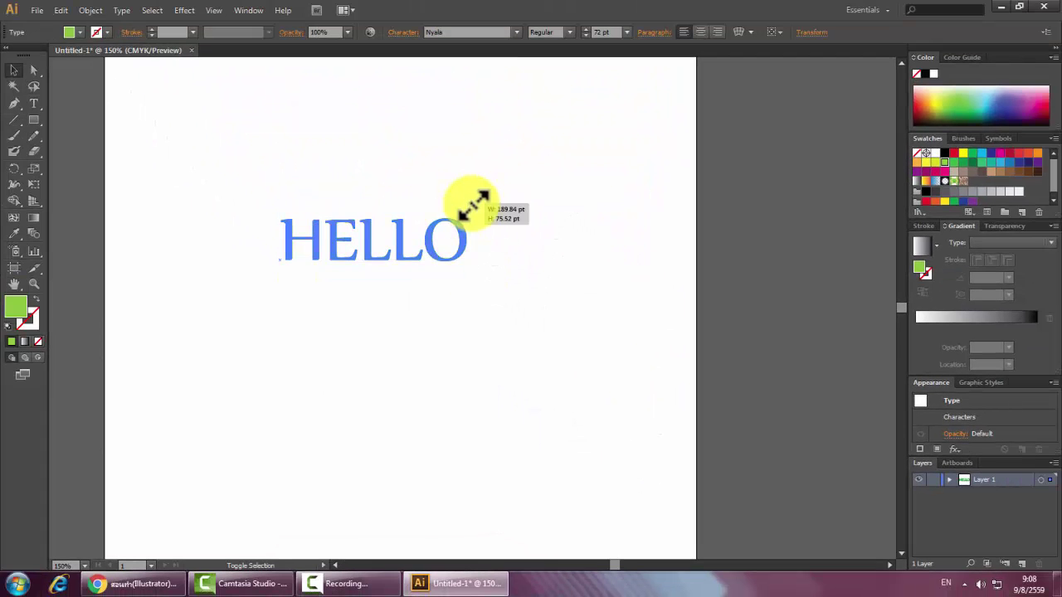
left_click_drag(473, 201, 457, 219)
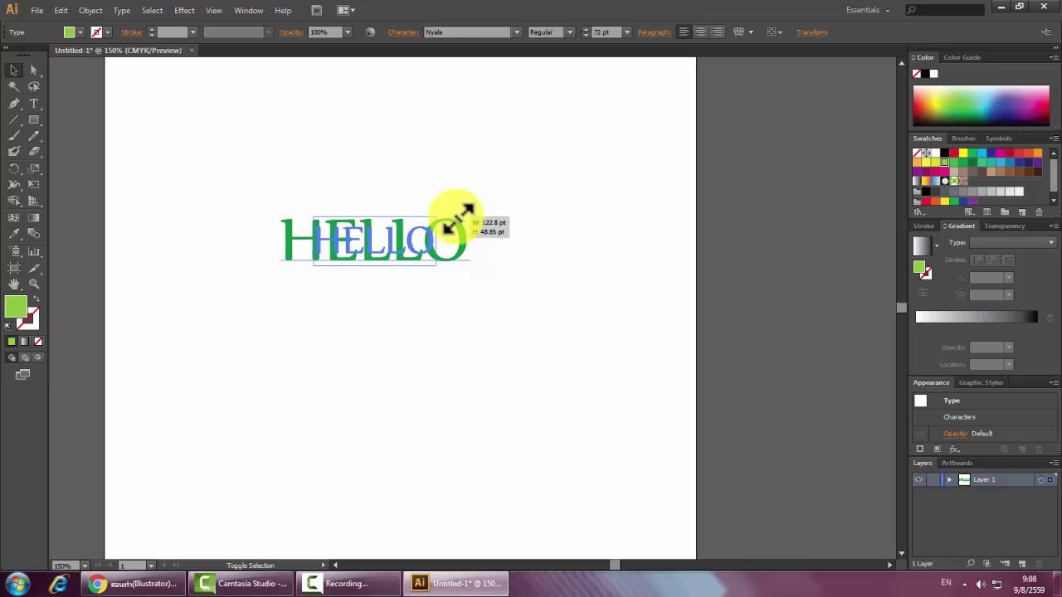
left_click(521, 264)
With both HELLO texts selected, set the Blend Options spacing to Specified Steps with 28 steps
left_click(286, 224)
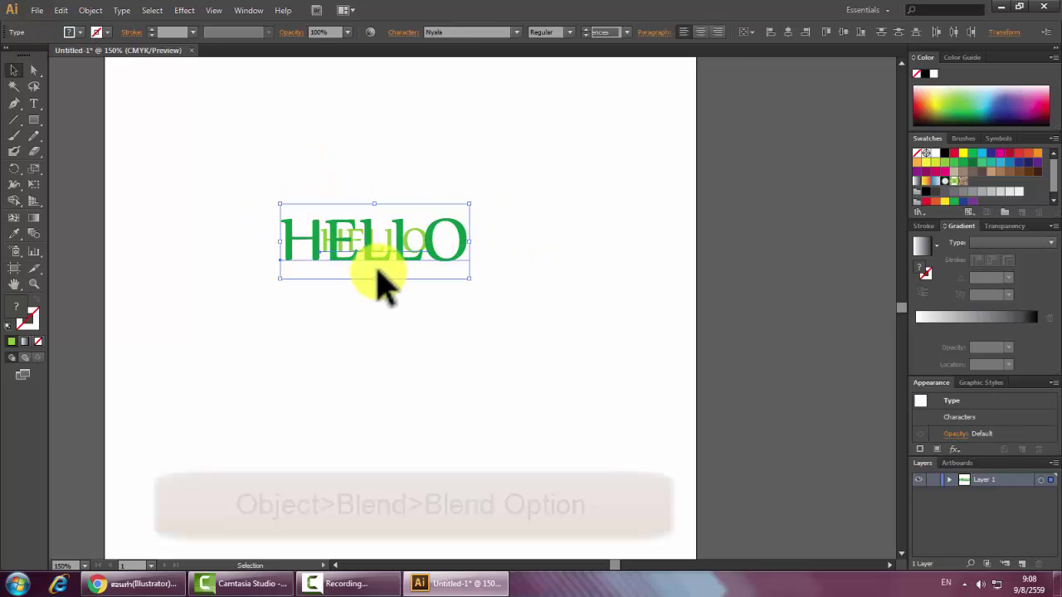
left_click(88, 11)
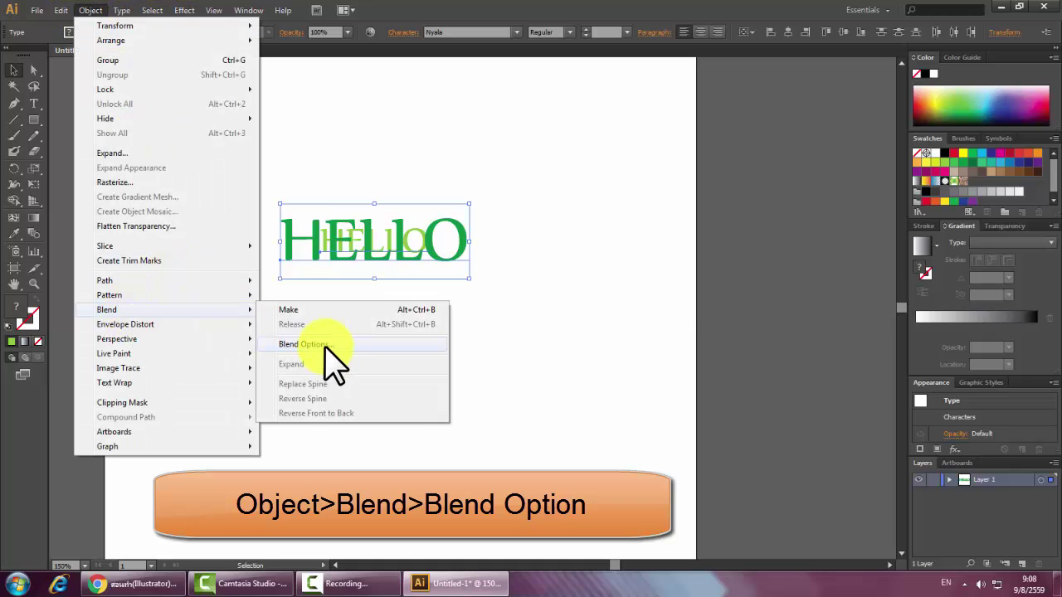
left_click(331, 352)
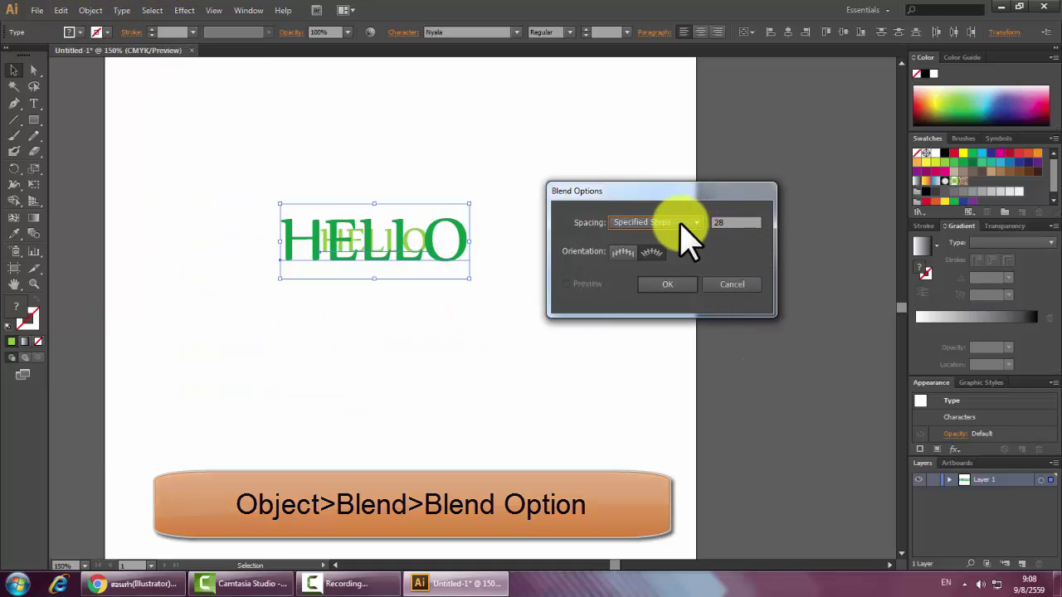
left_click(663, 225)
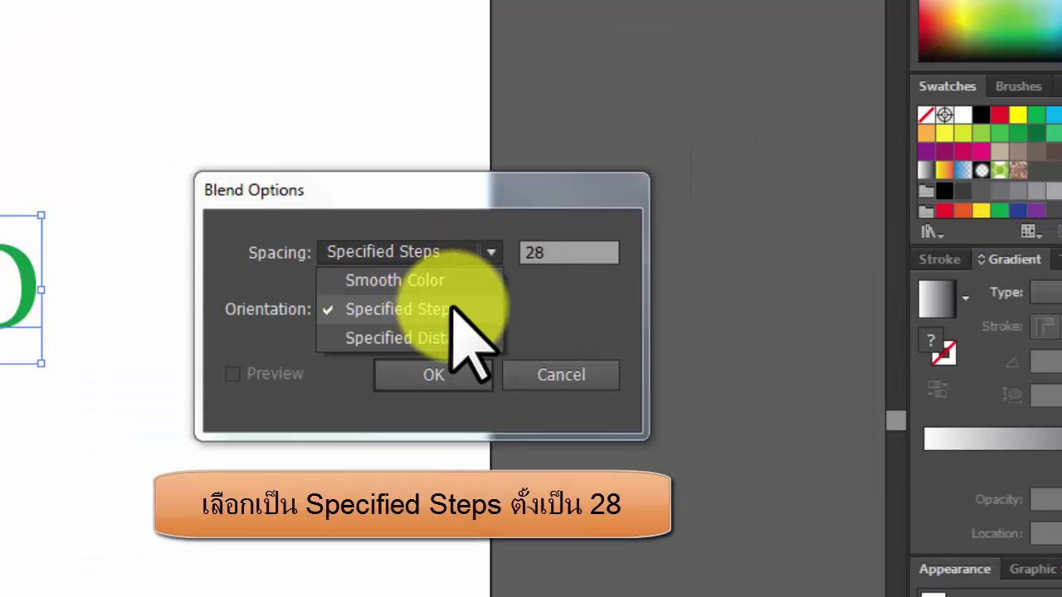
left_click(441, 307)
left_click(572, 252)
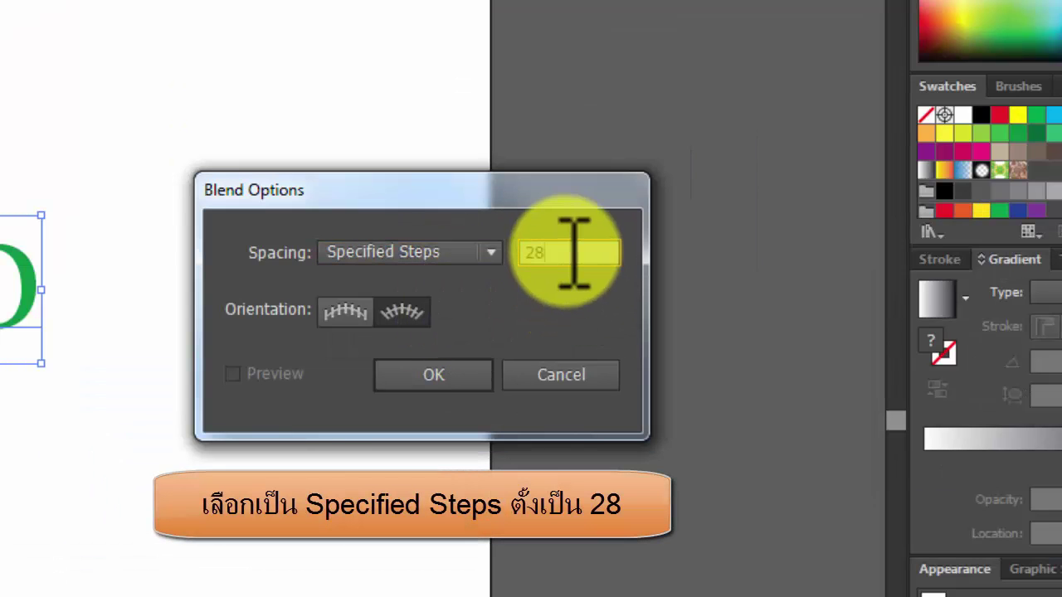
left_click(408, 312)
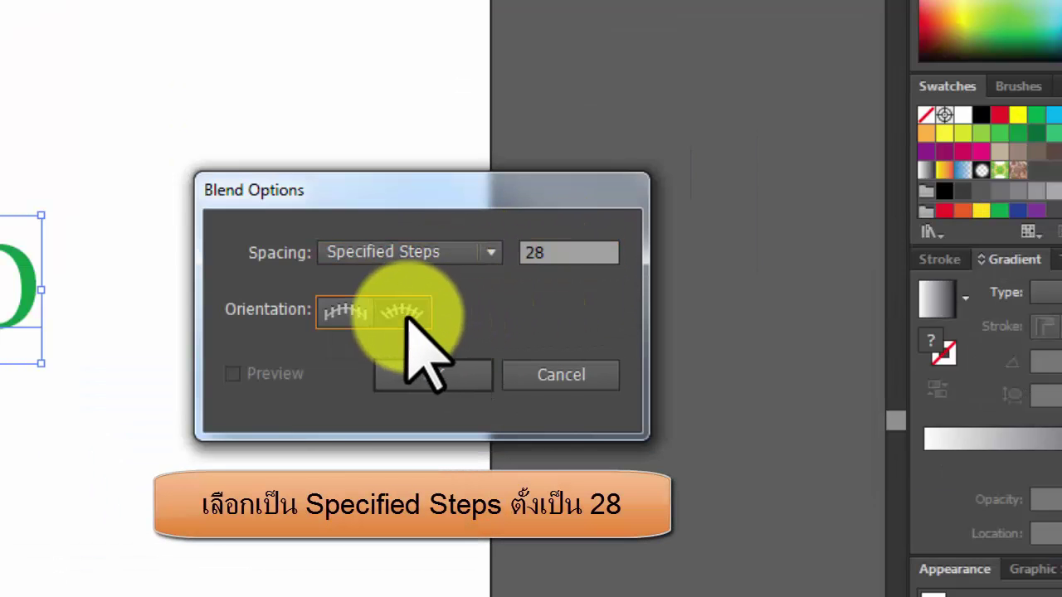
left_click(452, 382)
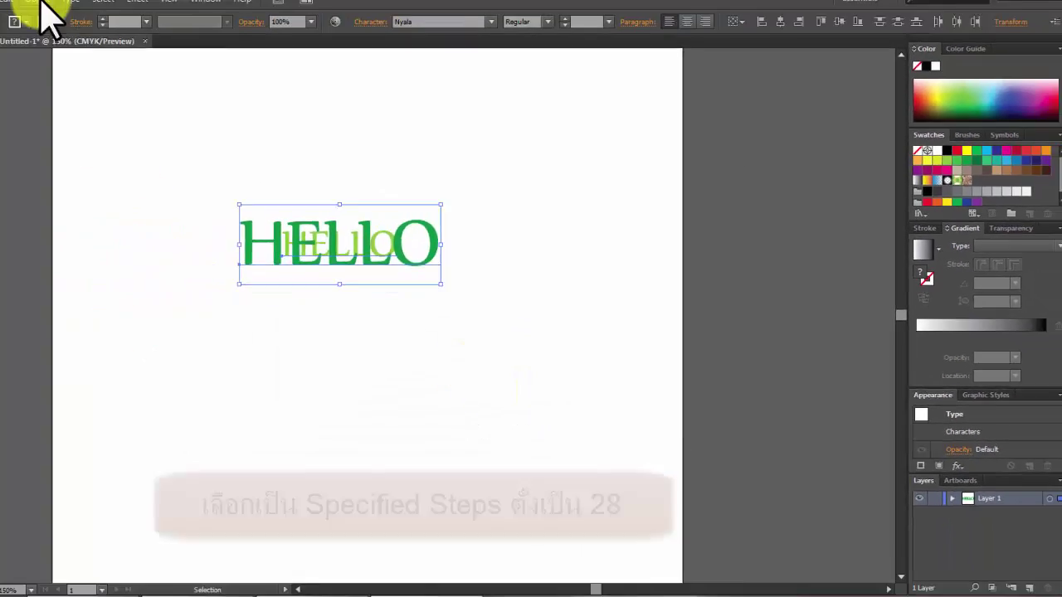
Make a blend between the large green and small light green HELLO texts
left_click(43, 3)
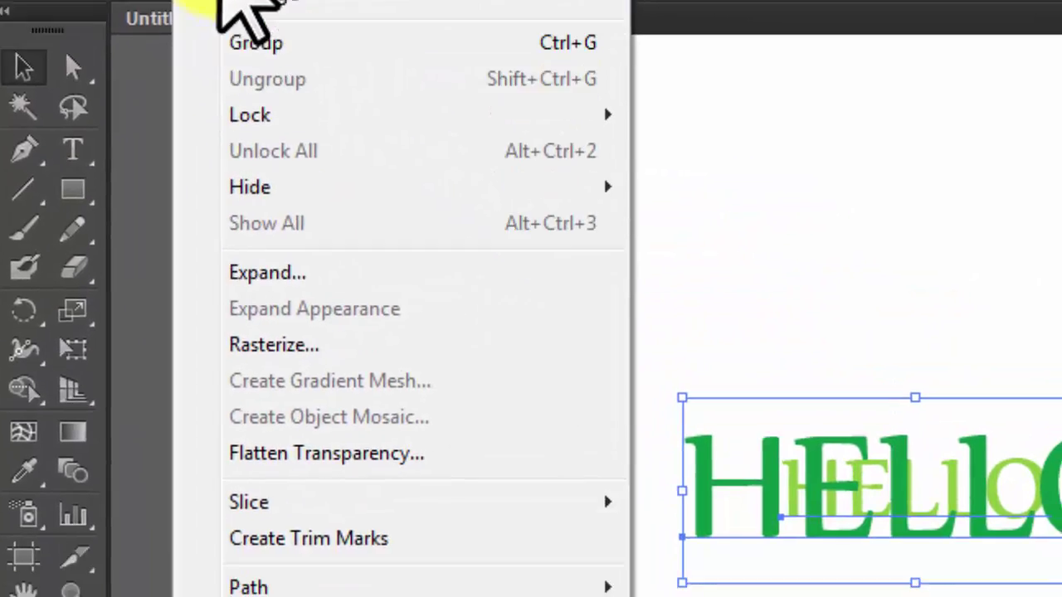
mouse_move(388, 307)
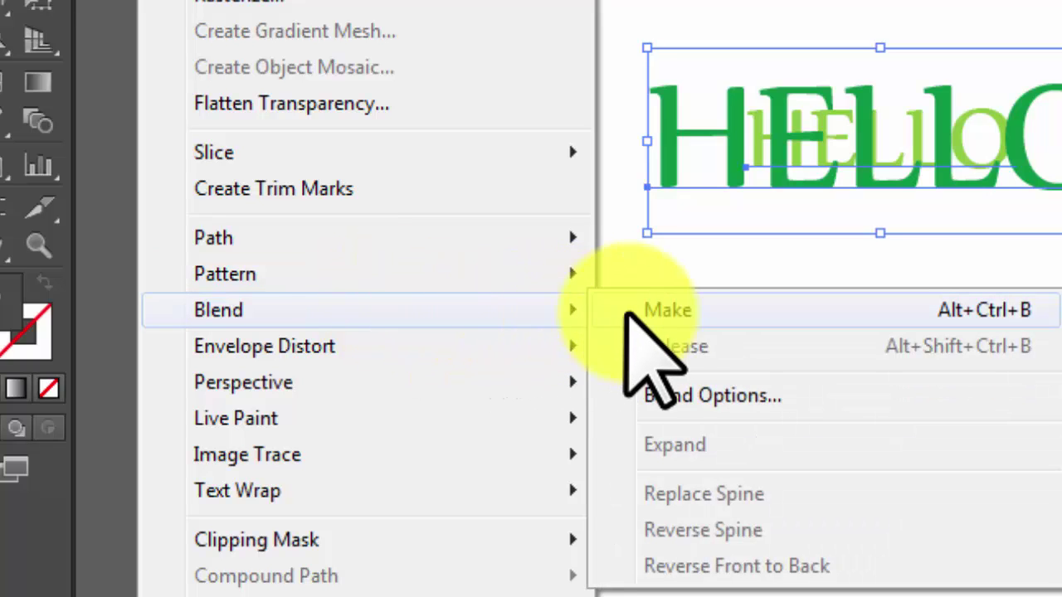
left_click(655, 314)
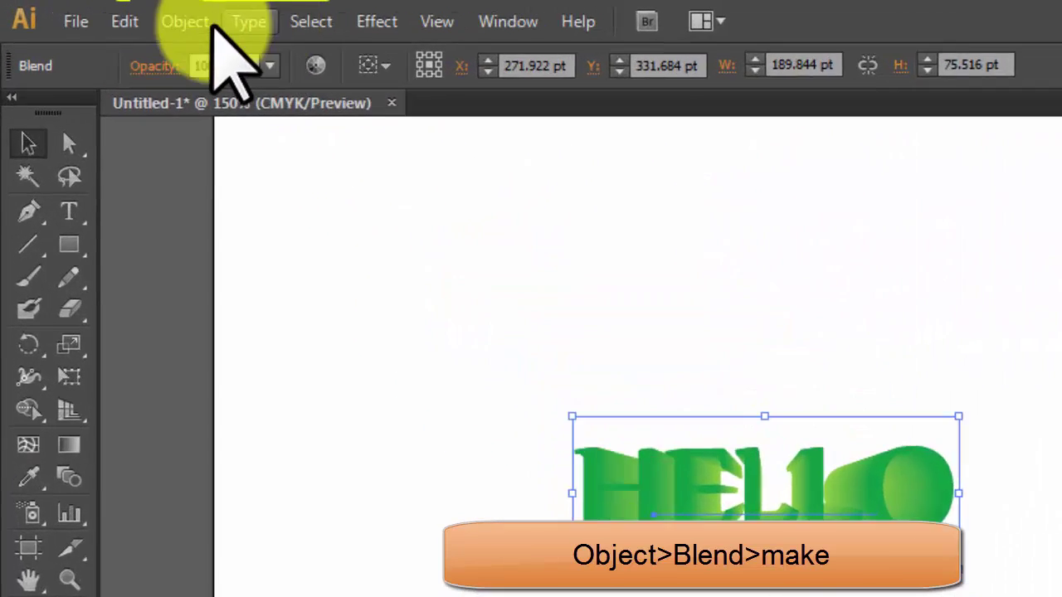
Expand the blended HELLO lettering into separate objects
left_click(96, 10)
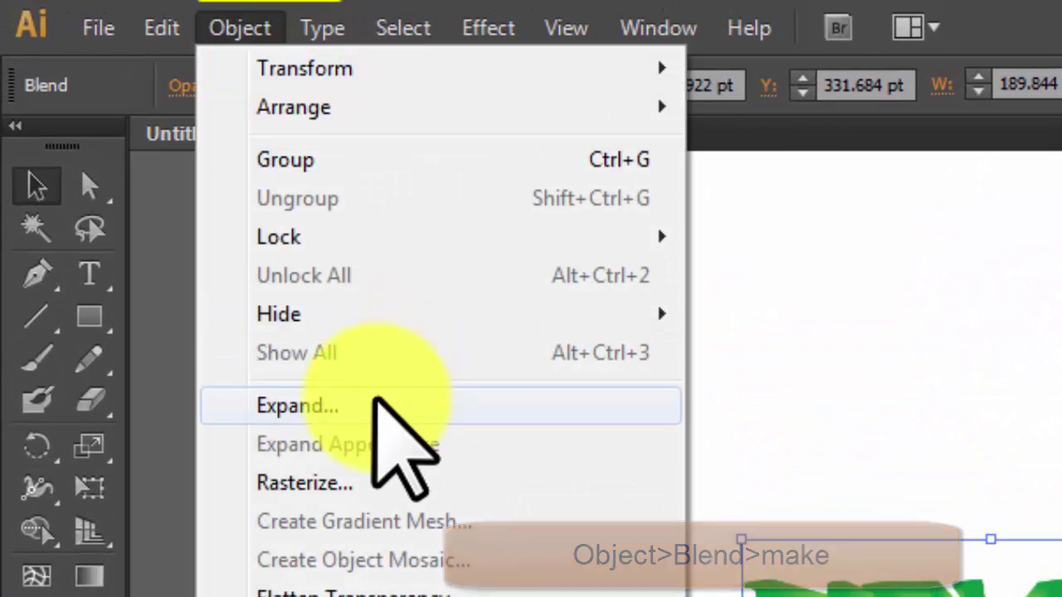
left_click(378, 403)
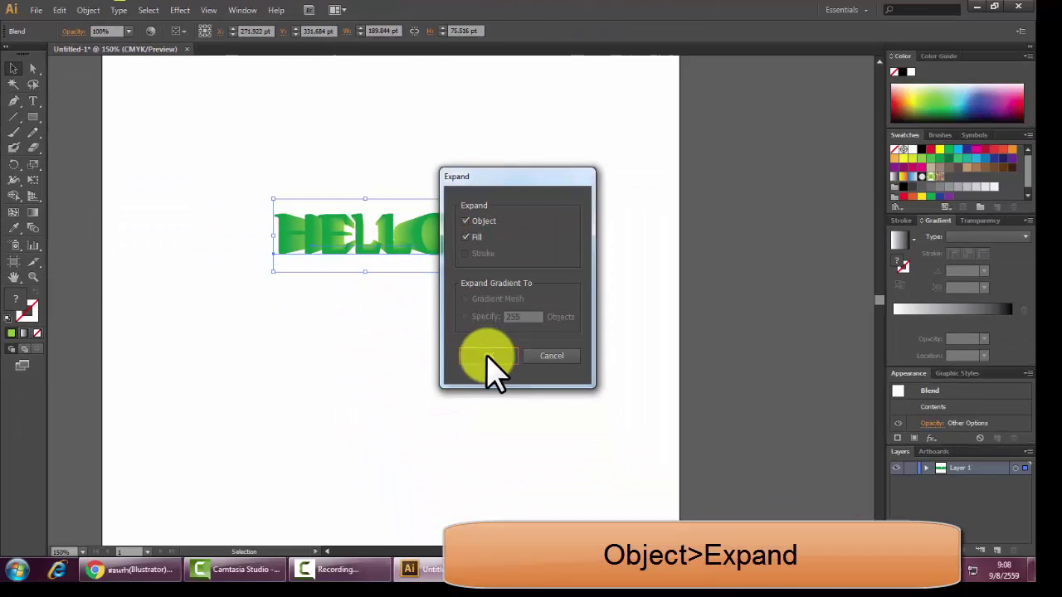
left_click(489, 356)
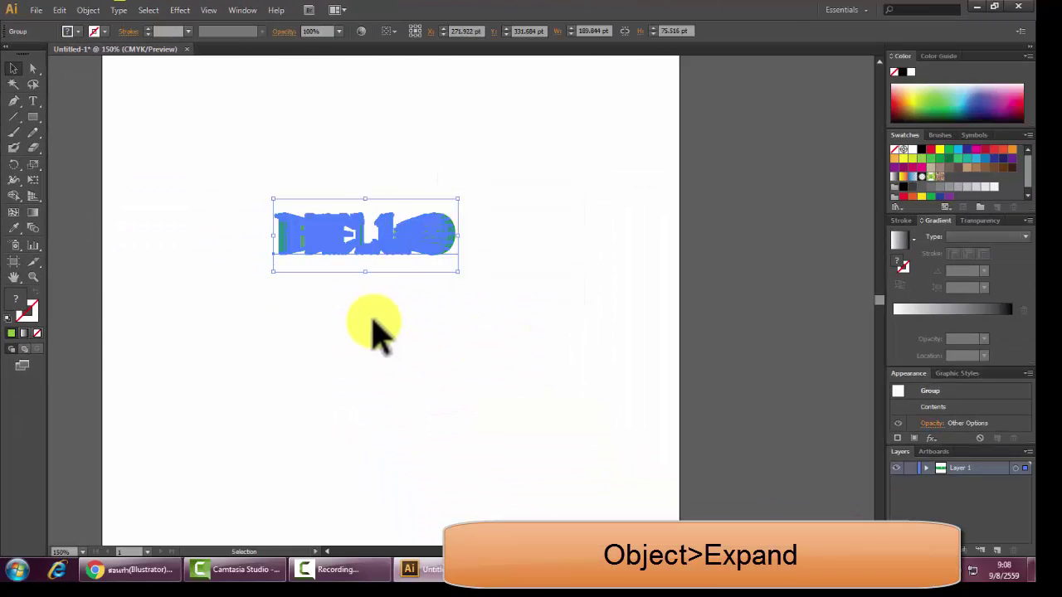
Try to ungroup the expanded HELLO lettering and select its front text alone
left_click(373, 332)
right_click(354, 259)
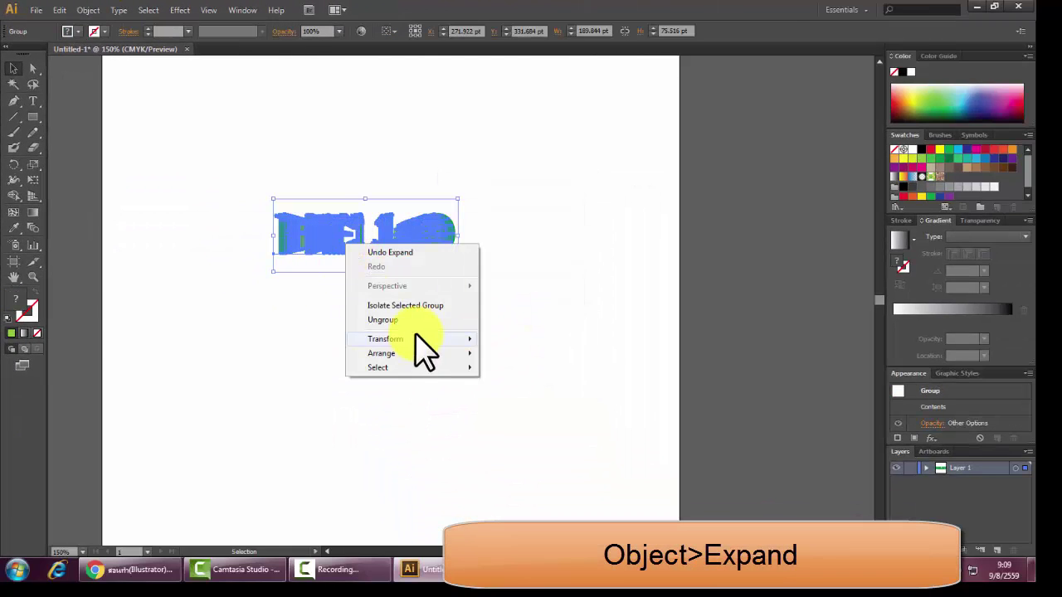
key("Escape")
left_click(370, 315)
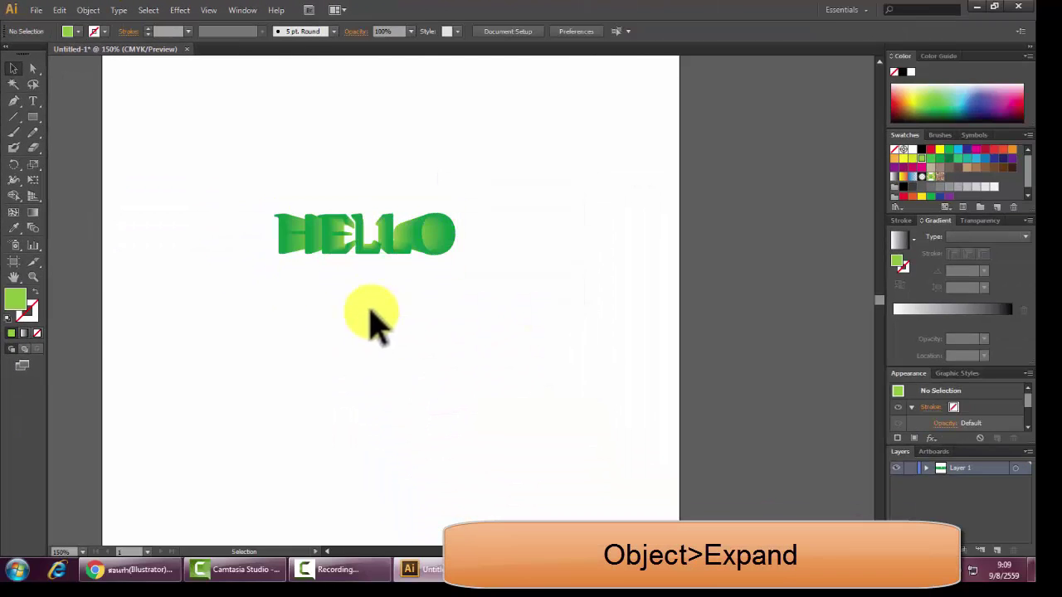
scroll(302, 212, "up", 1)
left_click(305, 241)
left_click(327, 293)
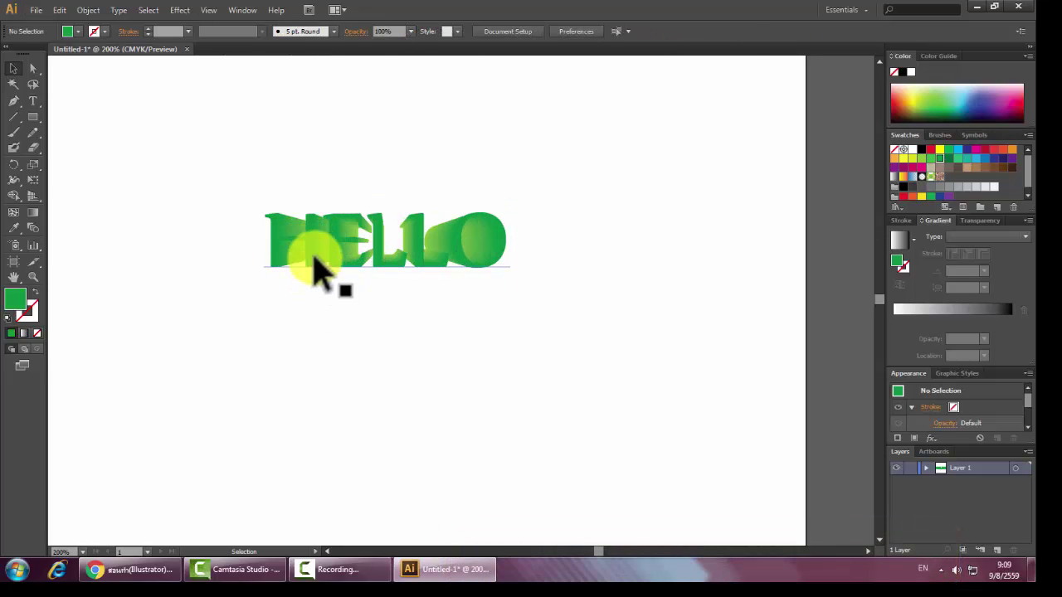
right_click(316, 257)
left_click(507, 307)
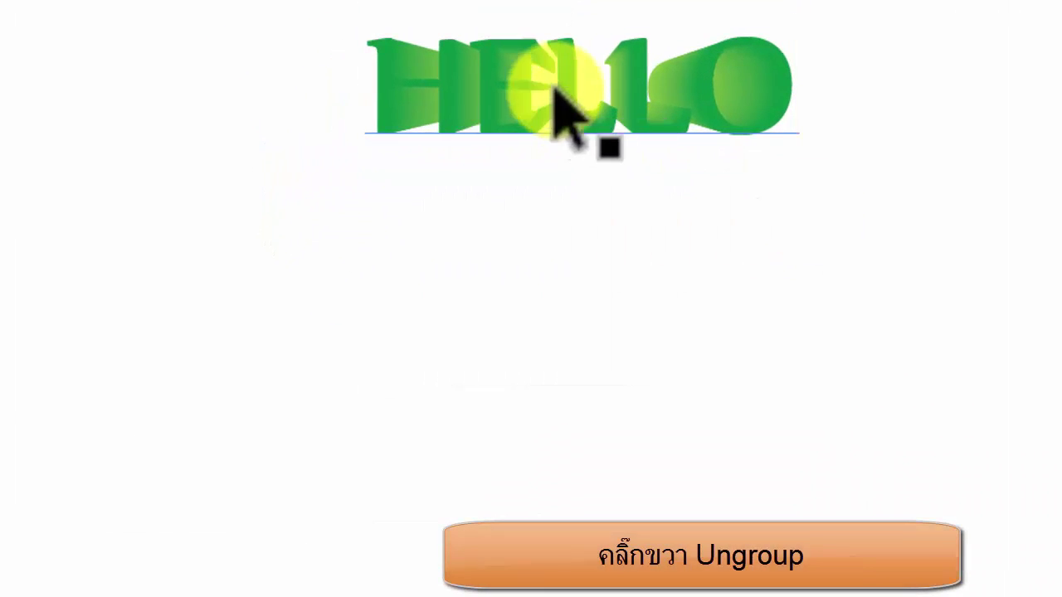
left_click(557, 87)
right_click(574, 68)
left_click(458, 62)
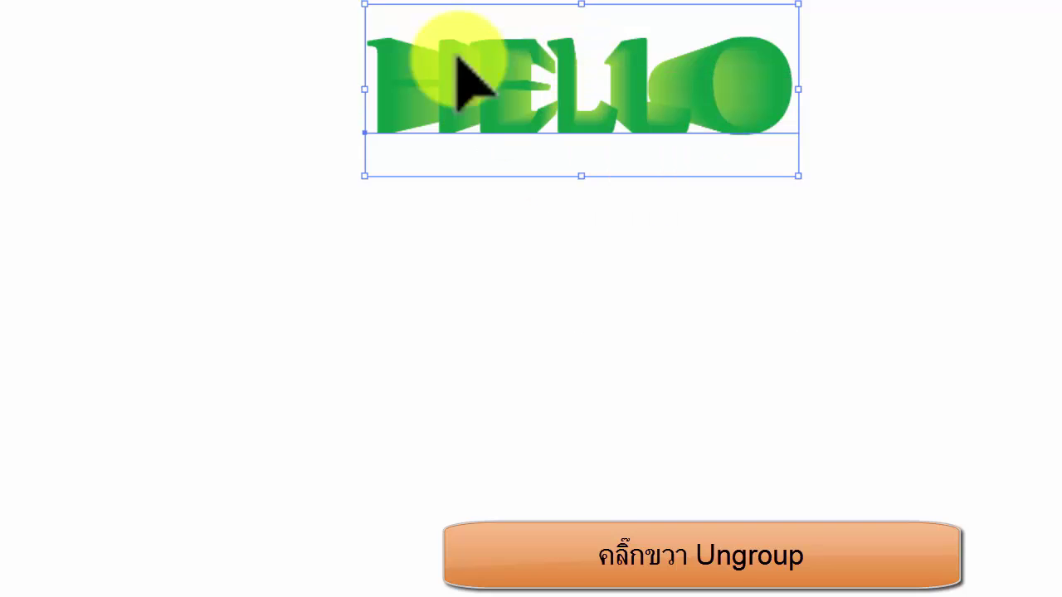
left_click(392, 2)
left_click(426, 106)
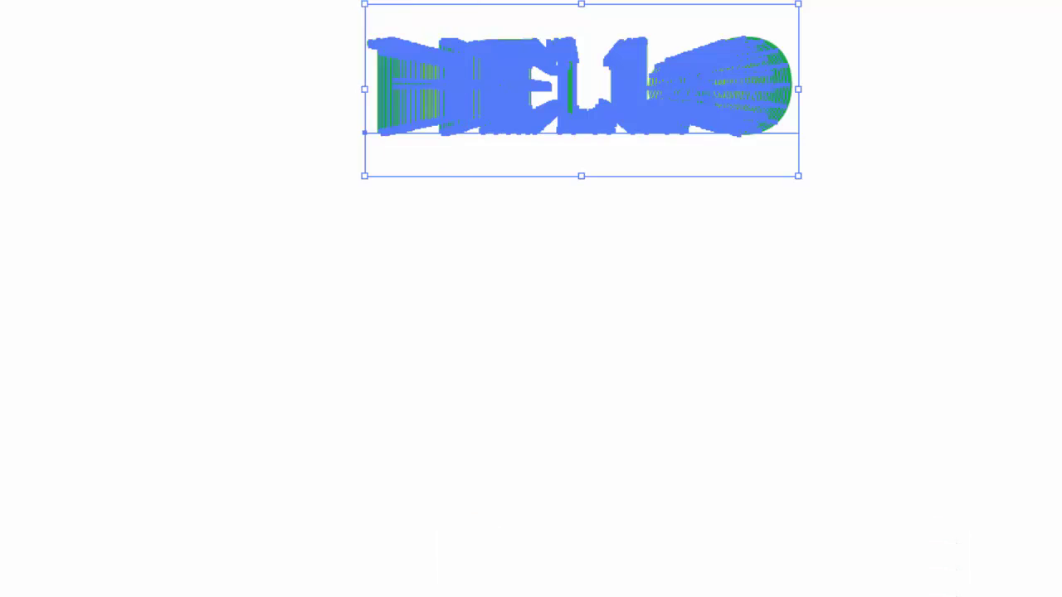
Ungroup the expanded HELLO lettering and deselect it
left_click(319, 2)
right_click(446, 105)
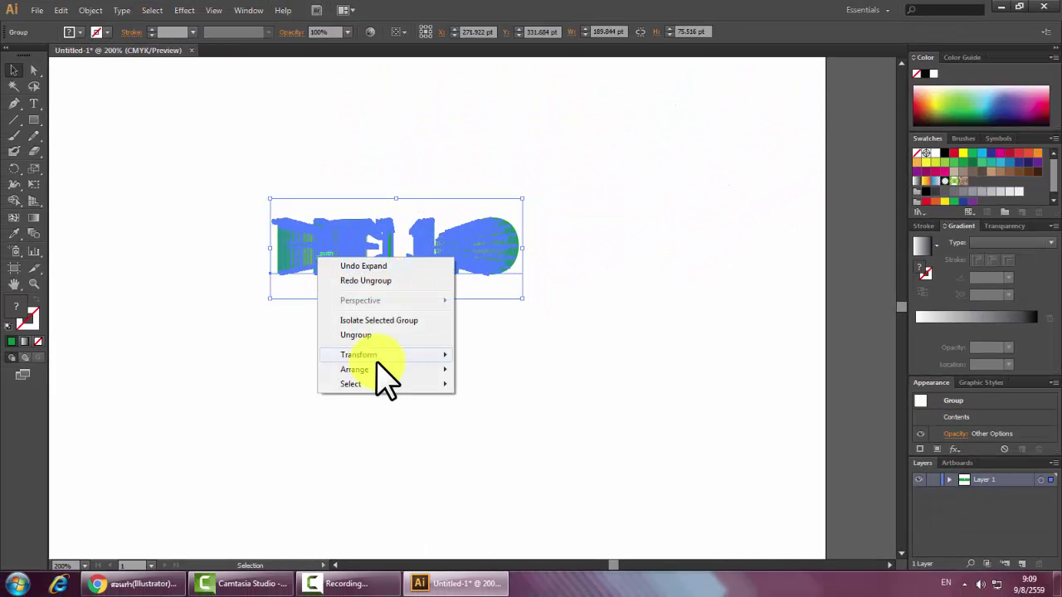
left_click(355, 336)
left_click(287, 332)
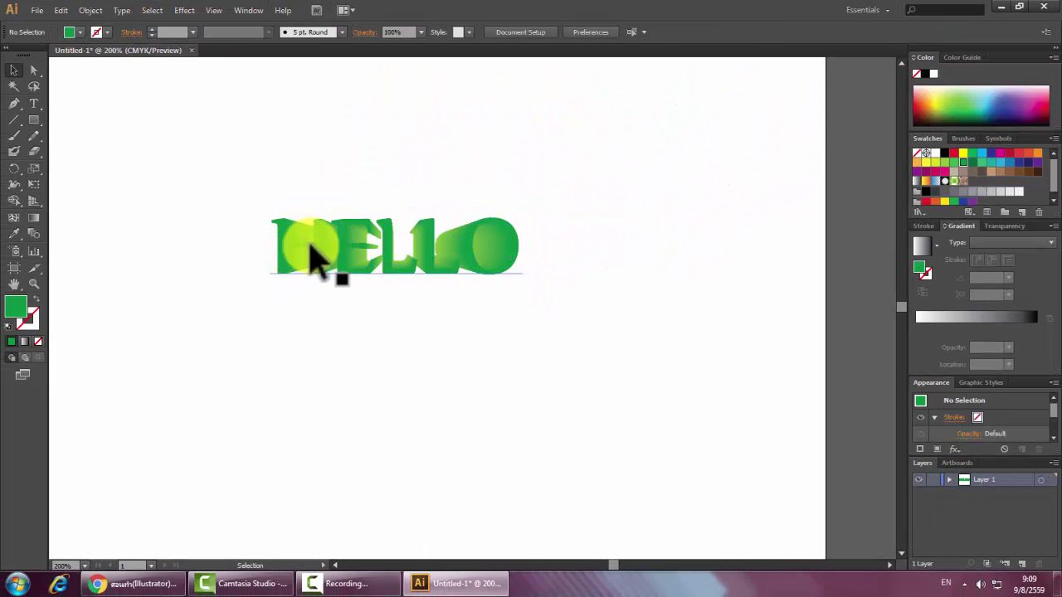
Try to move the front HELLO text down and away from the blended letters
left_click(310, 247)
scroll(312, 261, "up", 2)
right_click(282, 188)
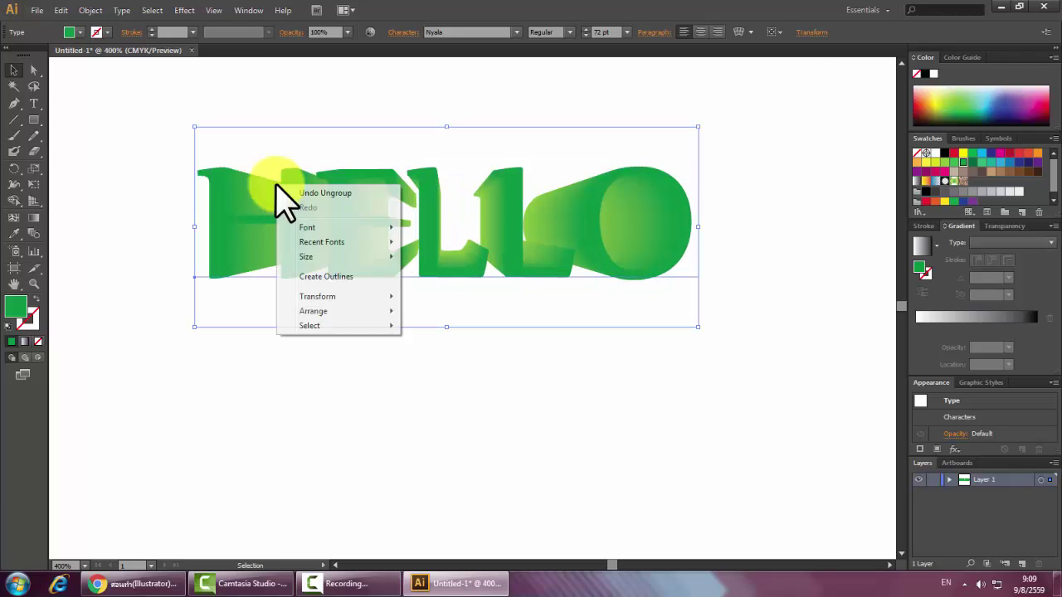
left_click(206, 154)
left_click(282, 241)
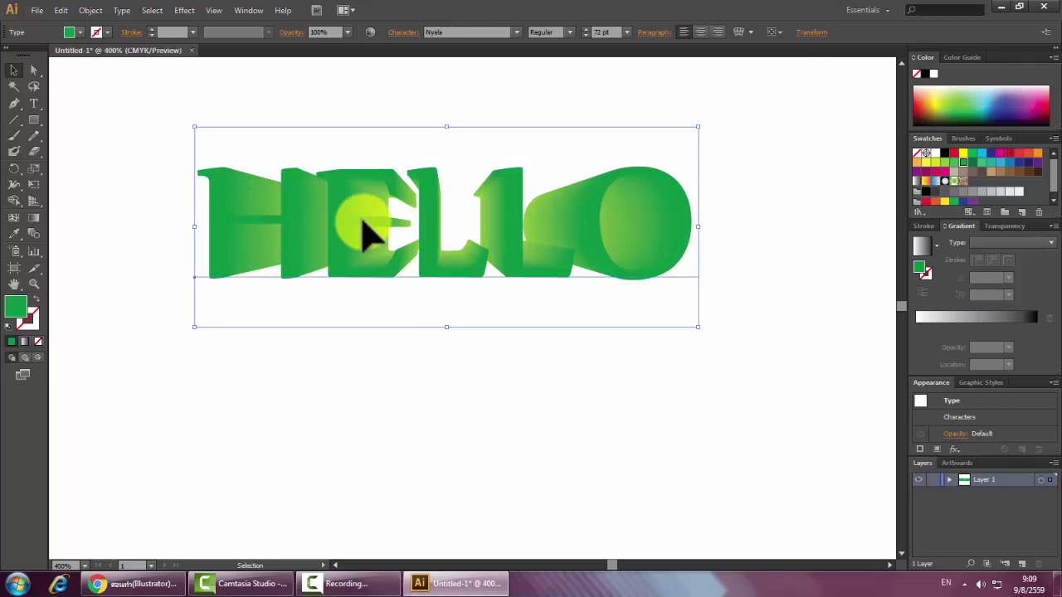
double_click(384, 179)
left_click(14, 69)
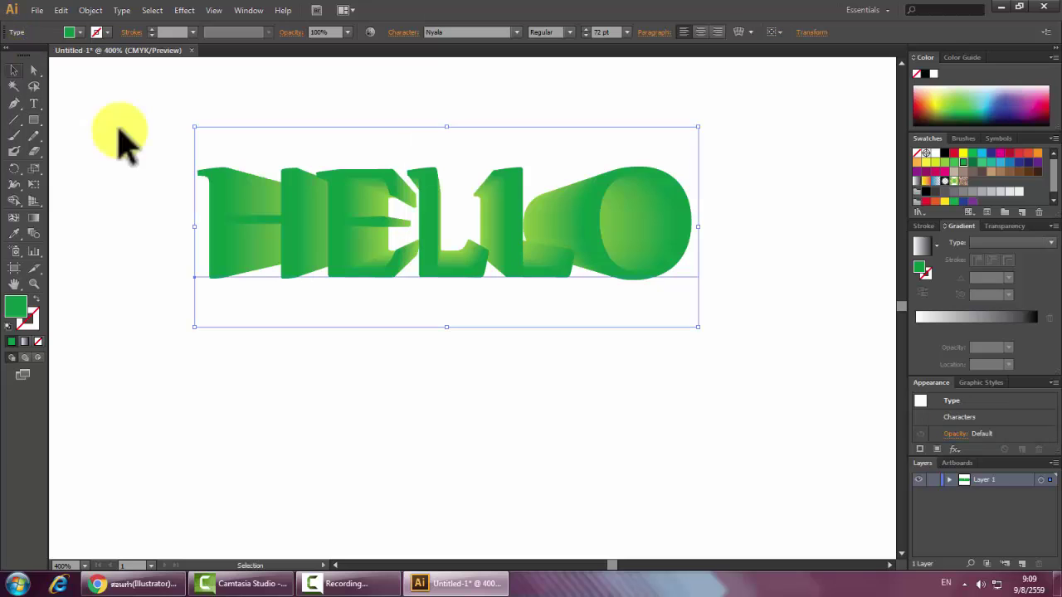
key("a")
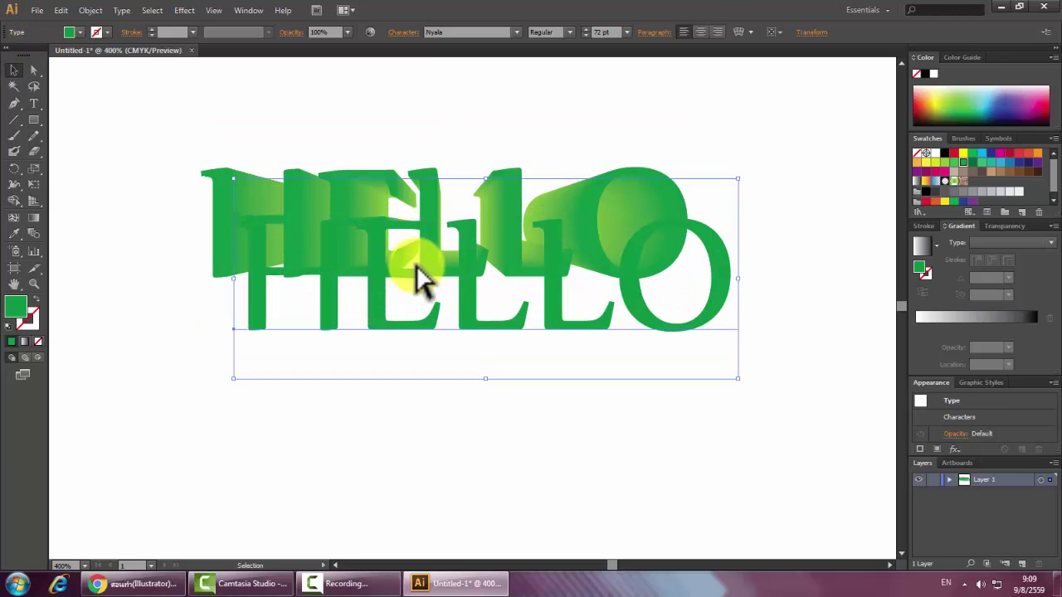
key("v")
left_click(569, 365)
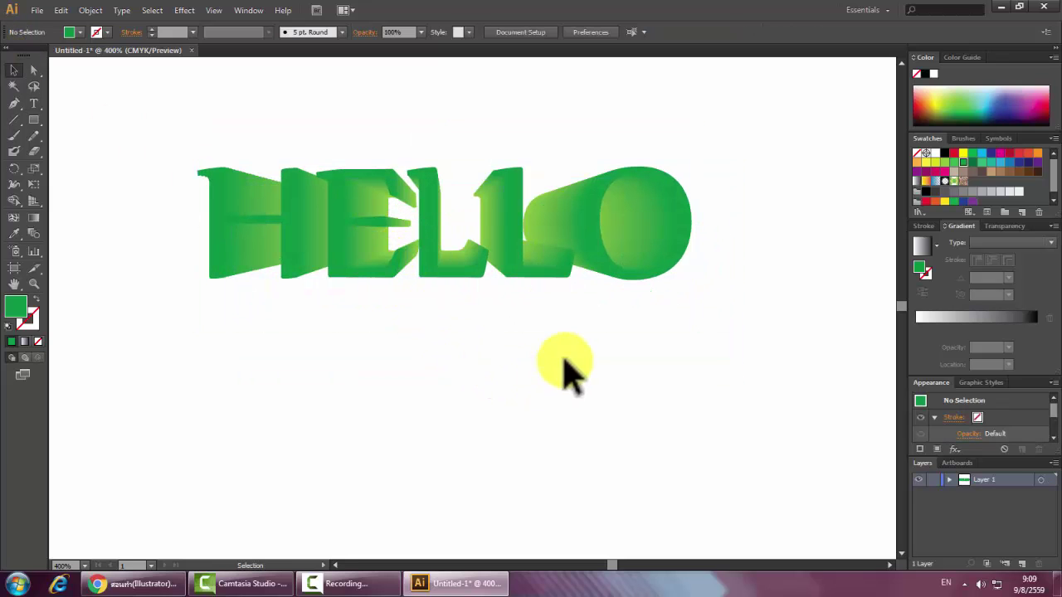
Try to shift the front HELLO text slightly downward with the Direct Selection tool, and undo the move
left_click(34, 69)
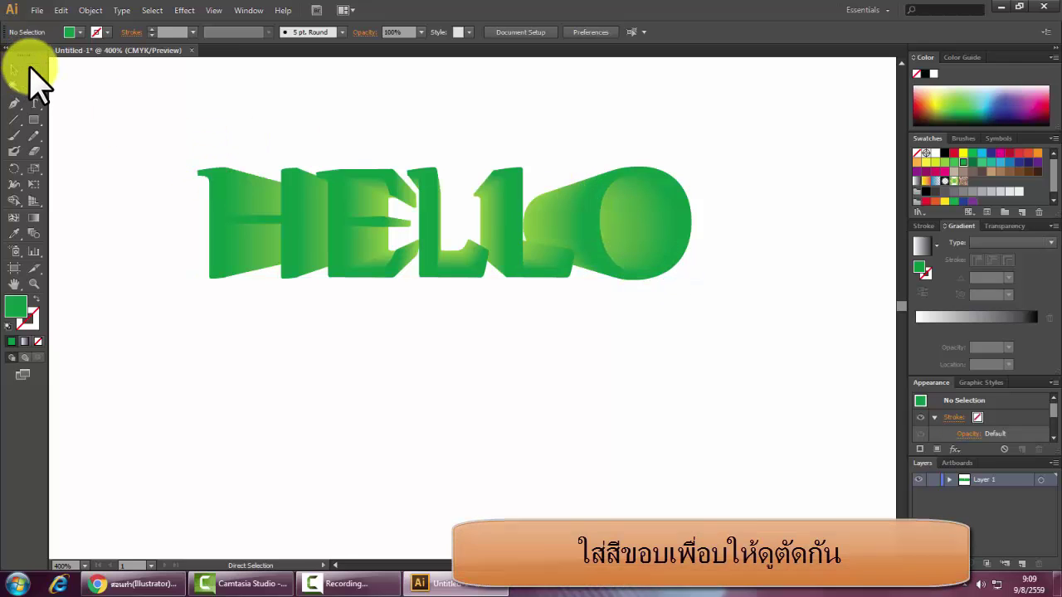
left_click(280, 236)
left_click_drag(282, 218, 292, 232)
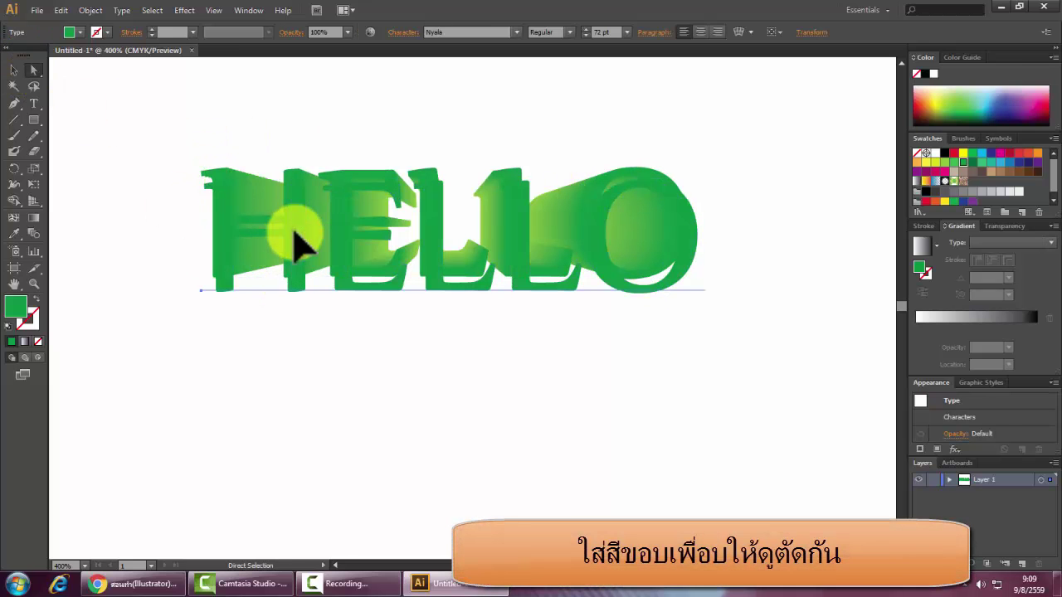
key("ctrl+z")
left_click(386, 300)
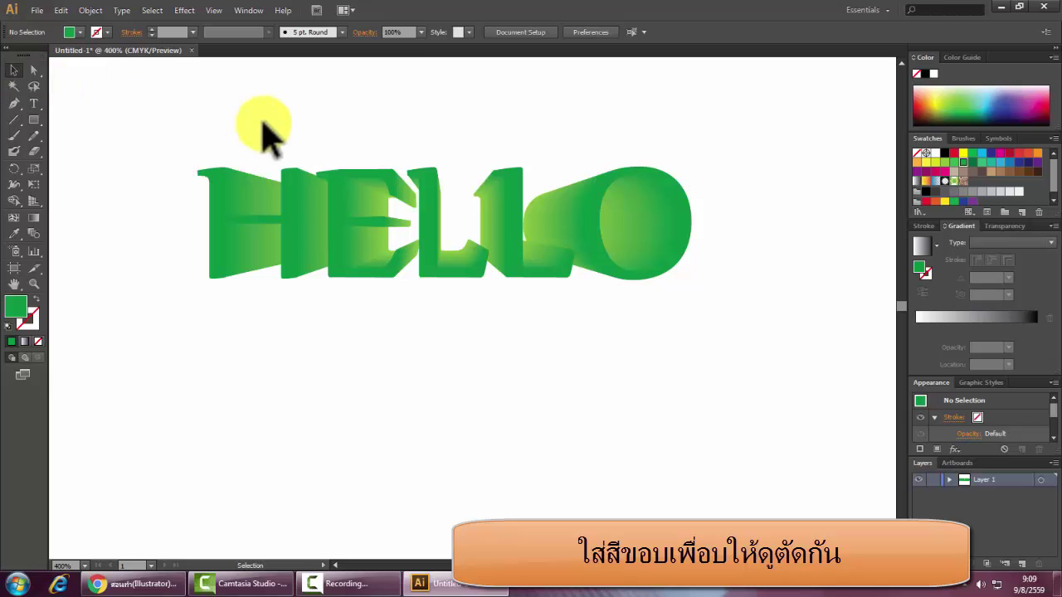
Select the entire HELLO lettering, including the front text and all the blended shapes behind it
left_click_drag(190, 95, 398, 259)
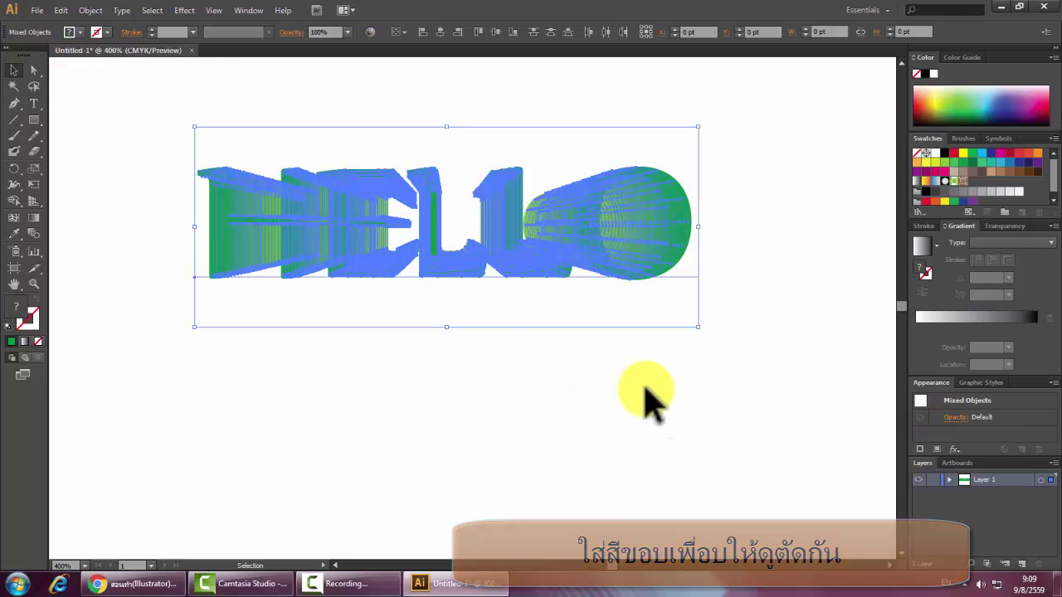
left_click(531, 365)
left_click_drag(219, 135, 321, 253)
key("ctrl+z")
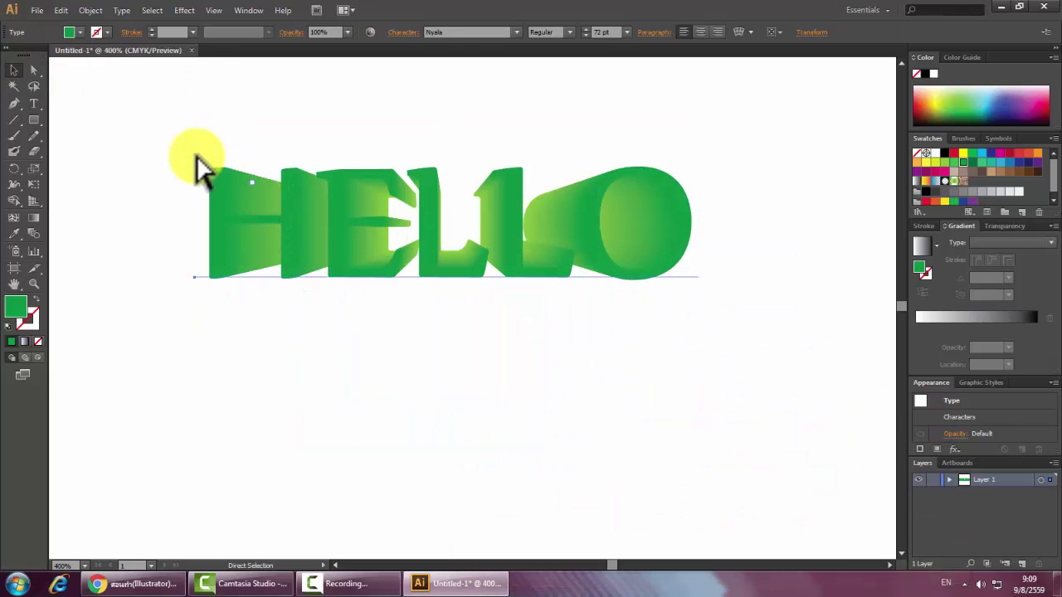
left_click_drag(149, 121, 549, 334)
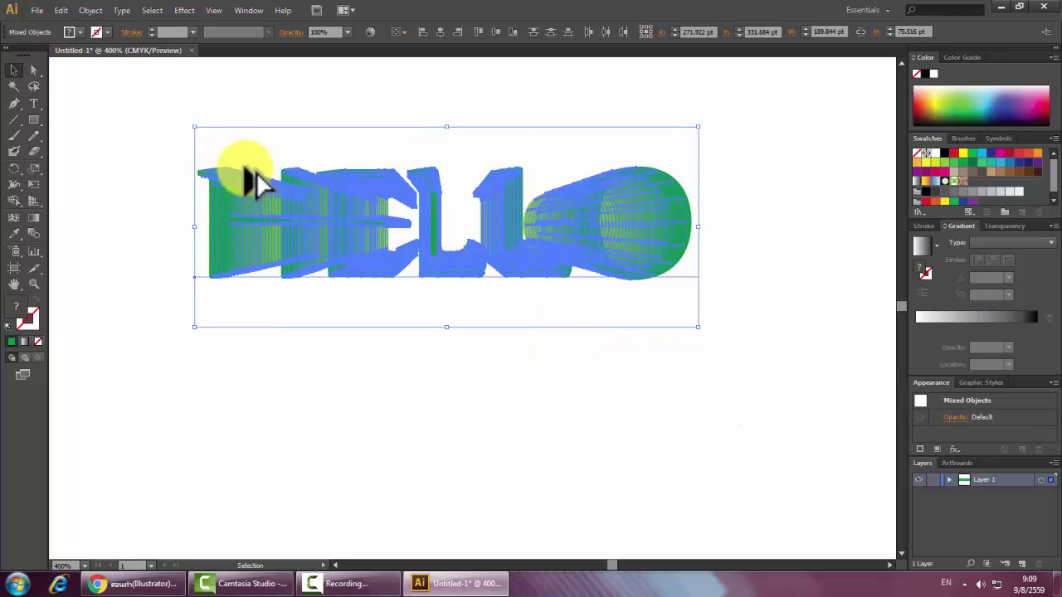
Deselect the lettering, check the blended group in isolation mode, and select only the front HELLO text
scroll(280, 184, "up", 2)
left_click(82, 154)
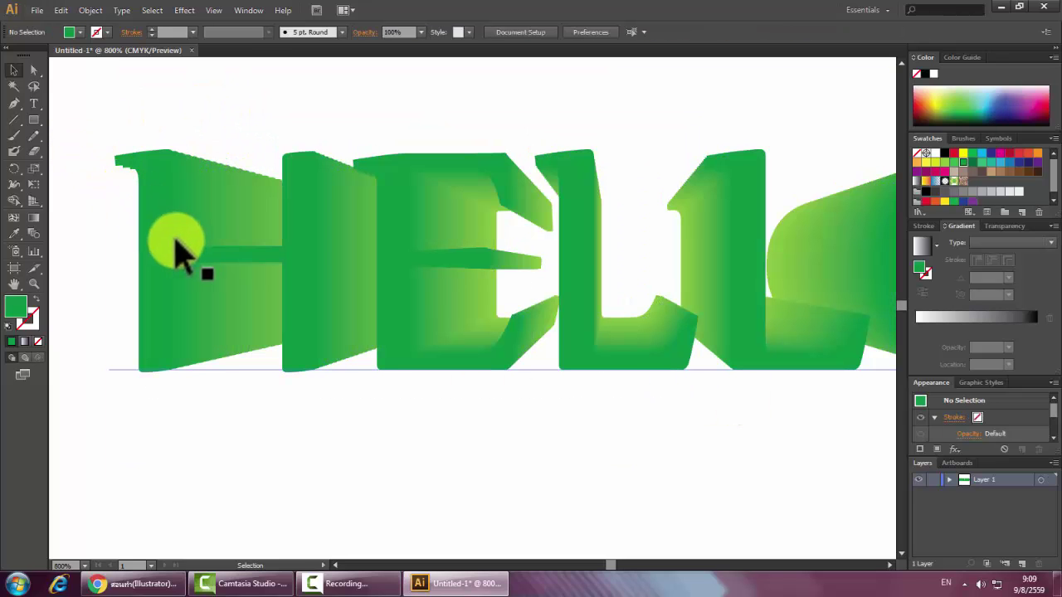
left_click(253, 176)
left_click_drag(75, 126, 308, 292)
double_click(204, 266)
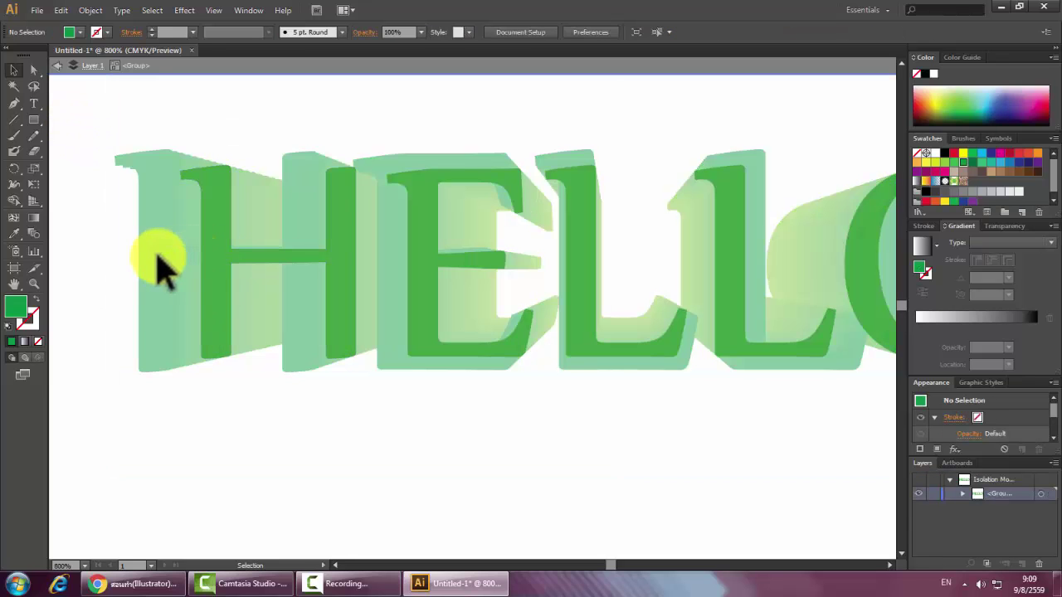
double_click(160, 268)
left_click(191, 249)
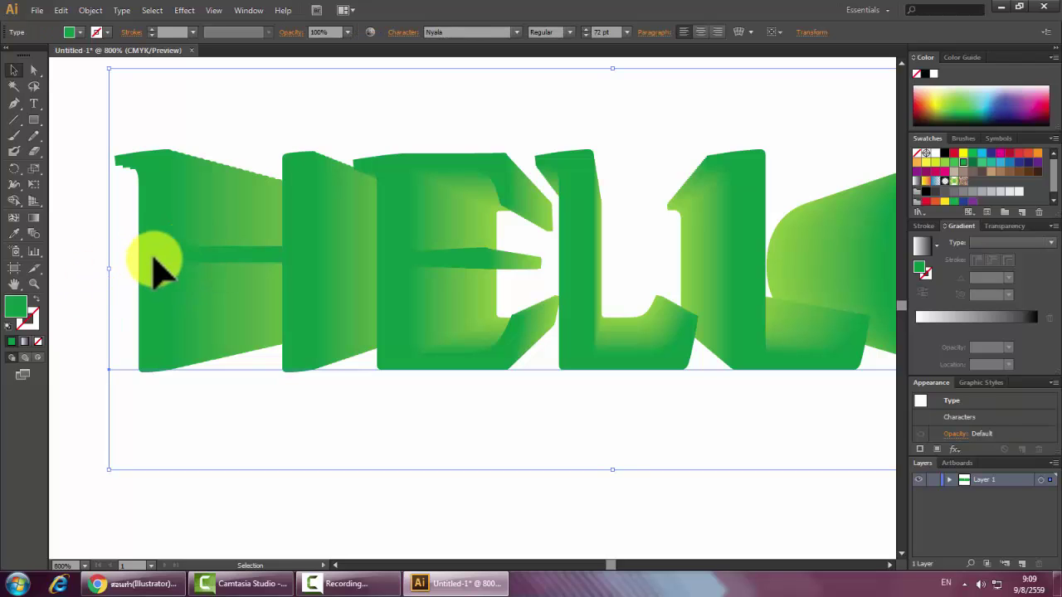
Try a lighter yellowish-green fill on the front HELLO text, and undo the colour change
double_click(16, 312)
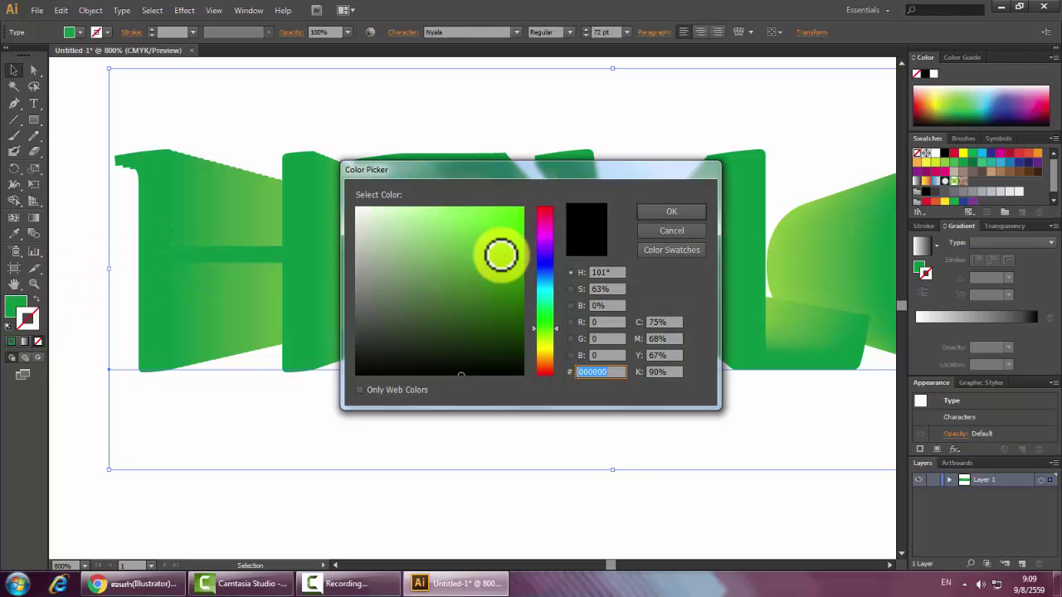
left_click(672, 231)
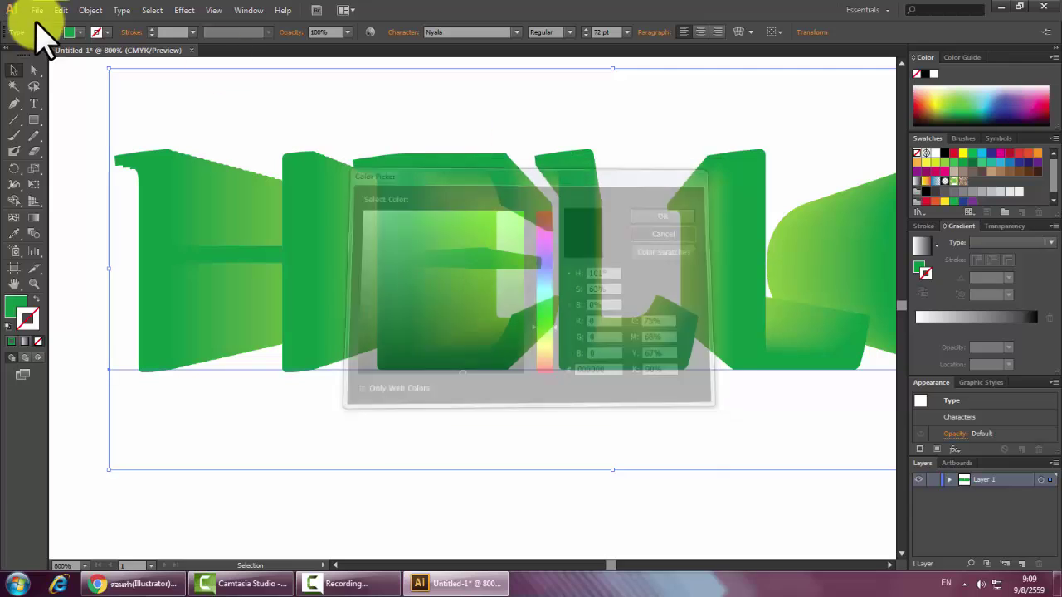
left_click(70, 32)
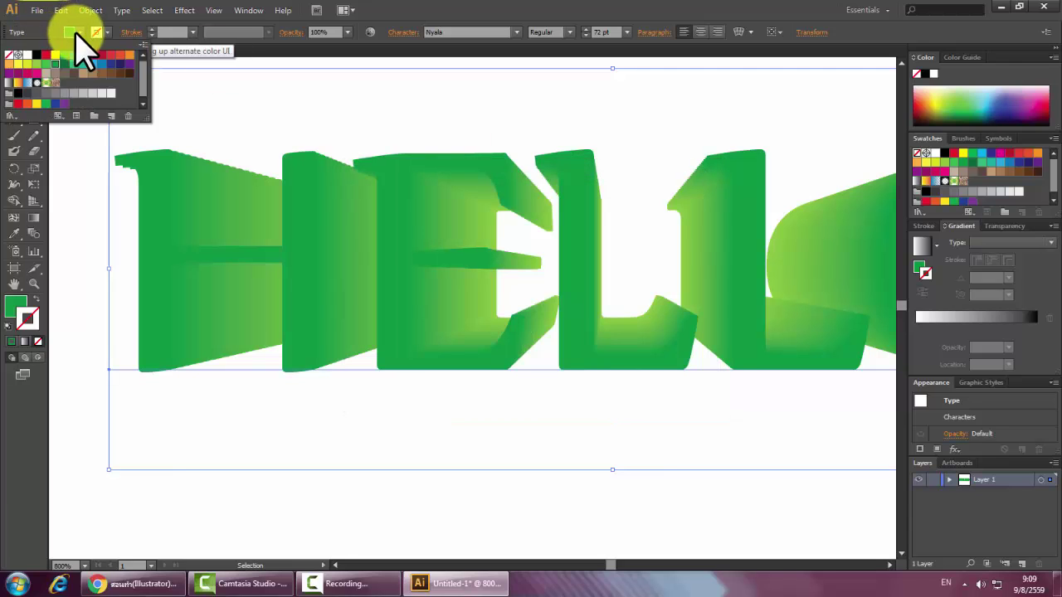
left_click(37, 65)
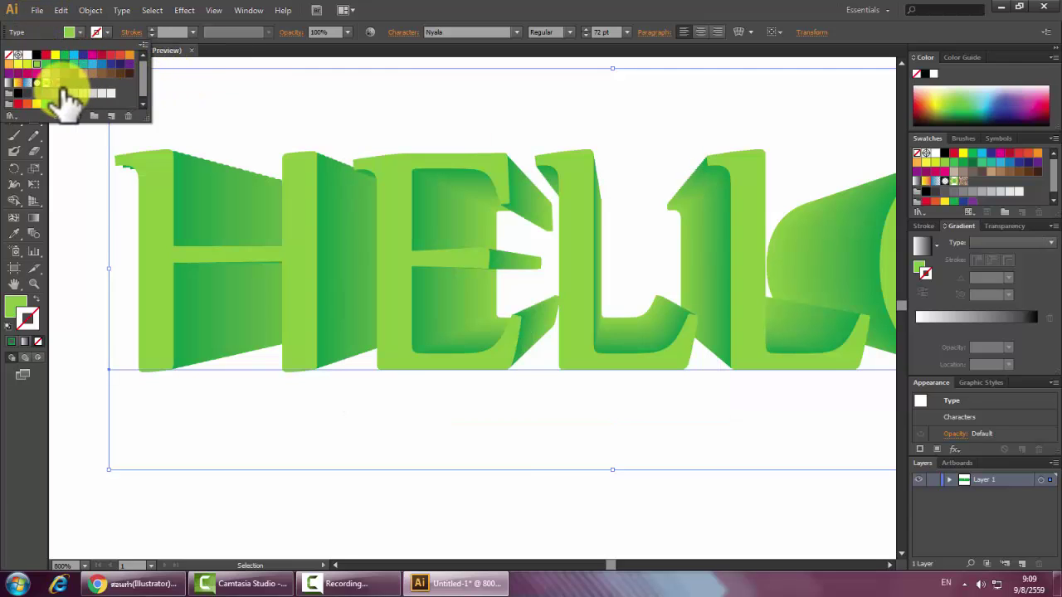
key("ctrl+z")
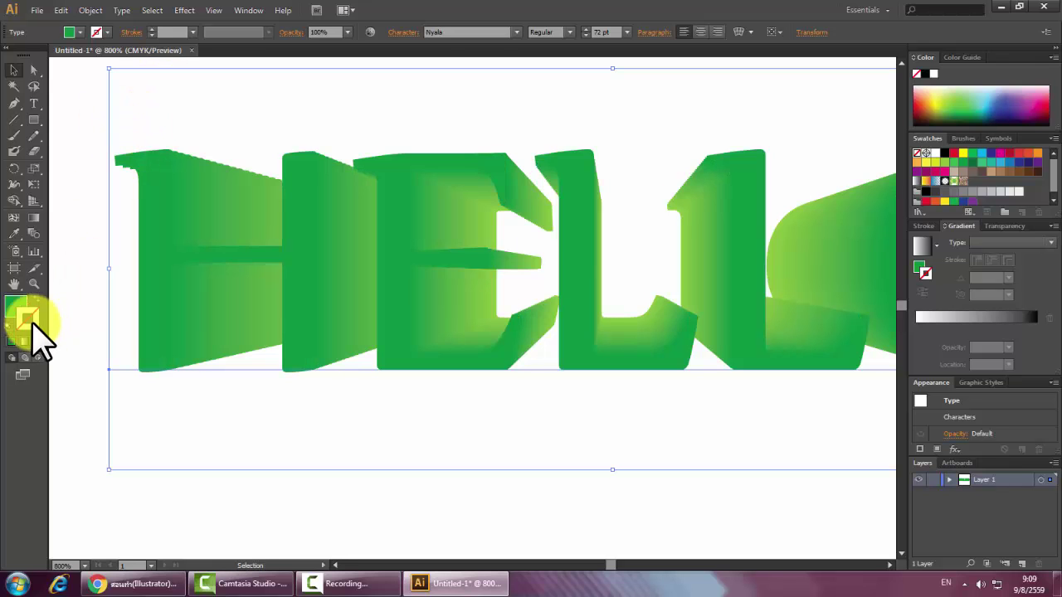
Give the front HELLO text a light green stroke with colour A4D88D, and deselect it to view the whole lettering
double_click(33, 324)
left_click(413, 232)
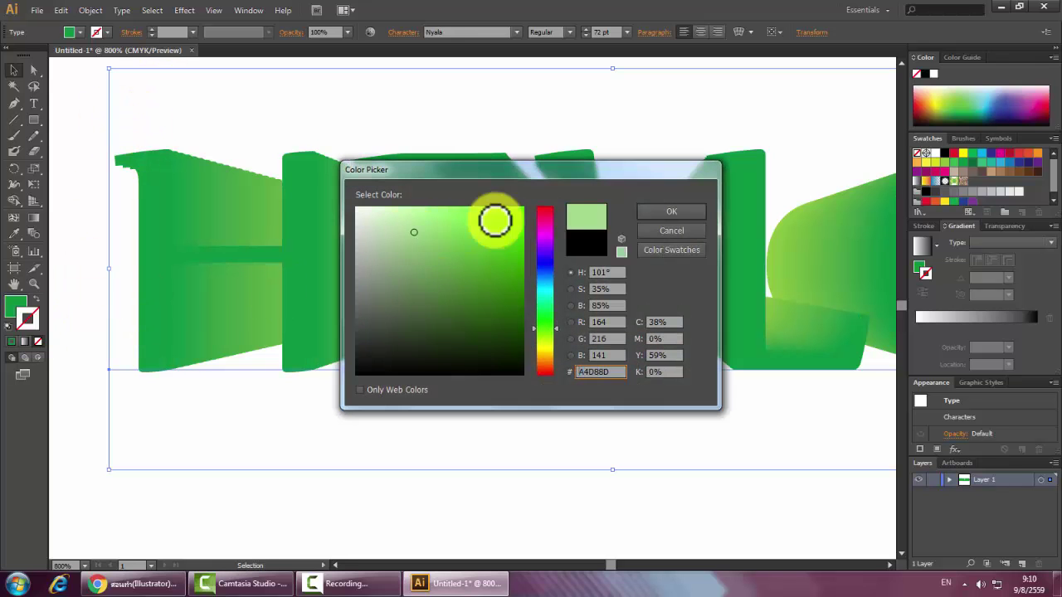
left_click(667, 213)
left_click(130, 123)
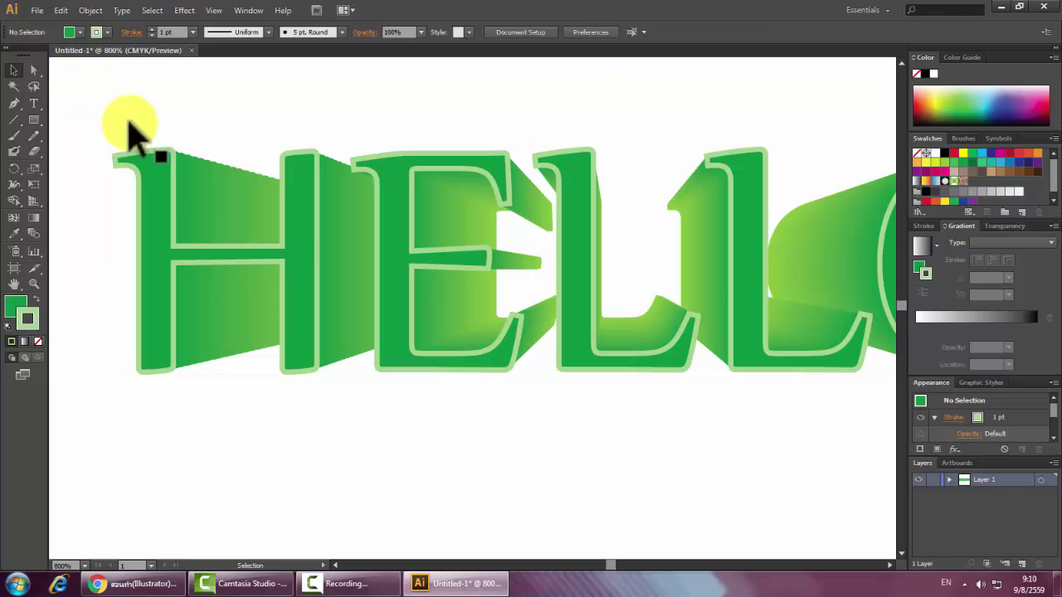
scroll(315, 215, "down", 4)
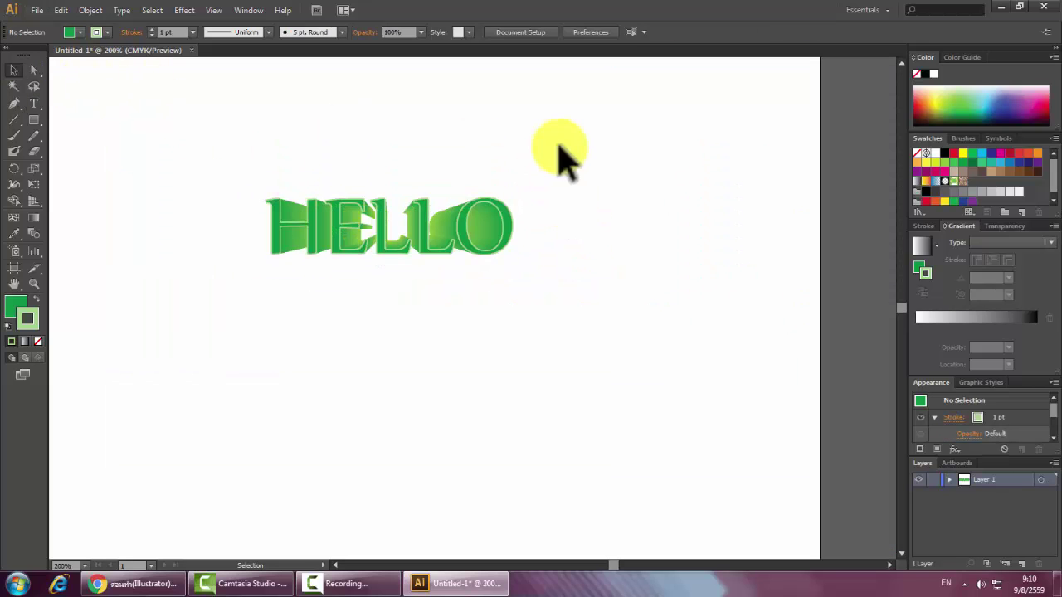
scroll(326, 186, "up", 3)
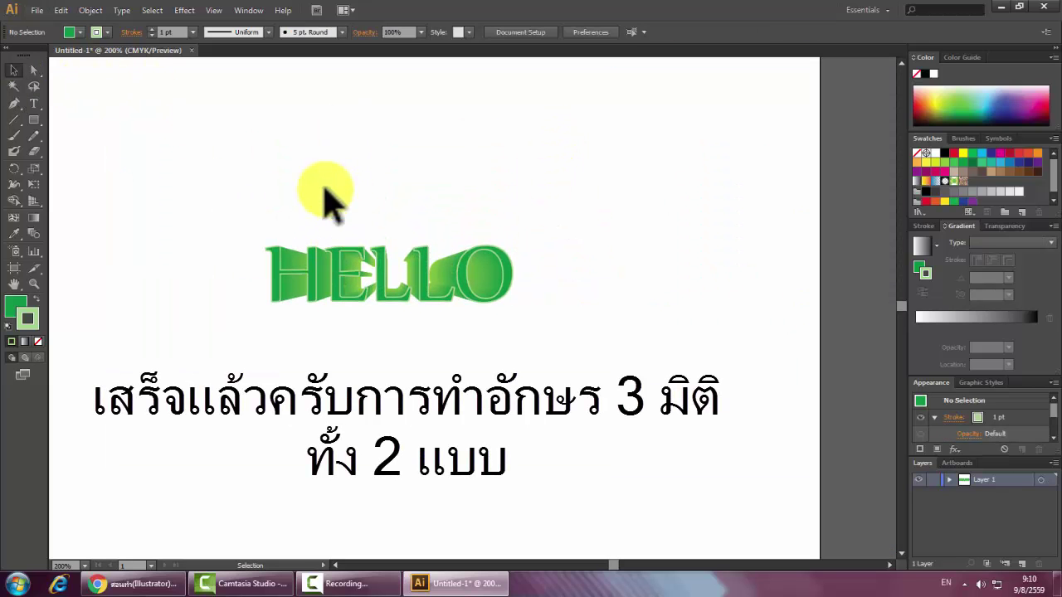